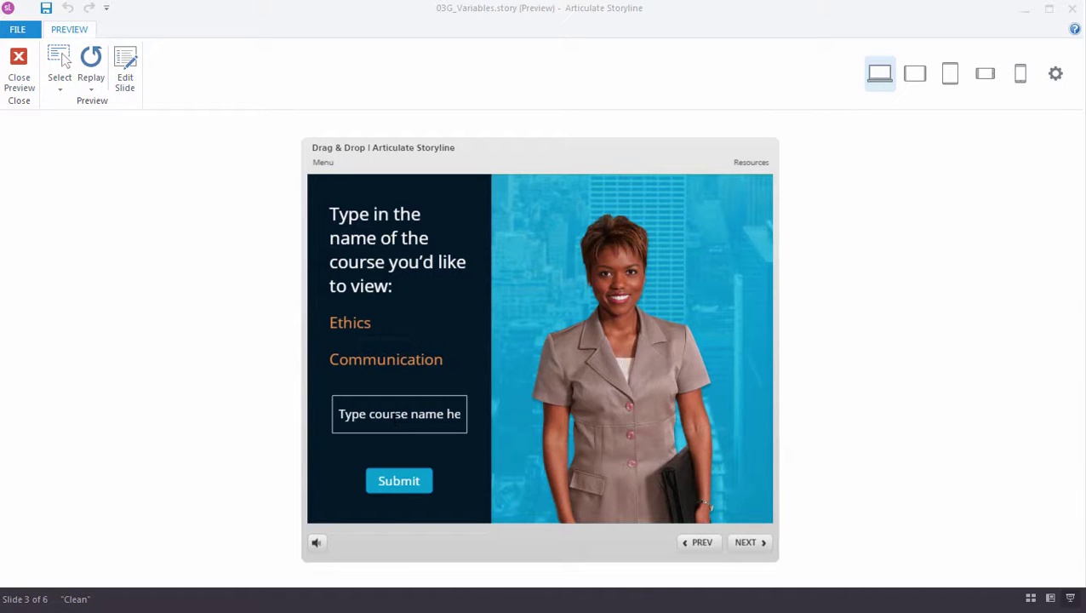
Step: Enter Ethics as the course name in the slide preview and submit it
click(375, 413)
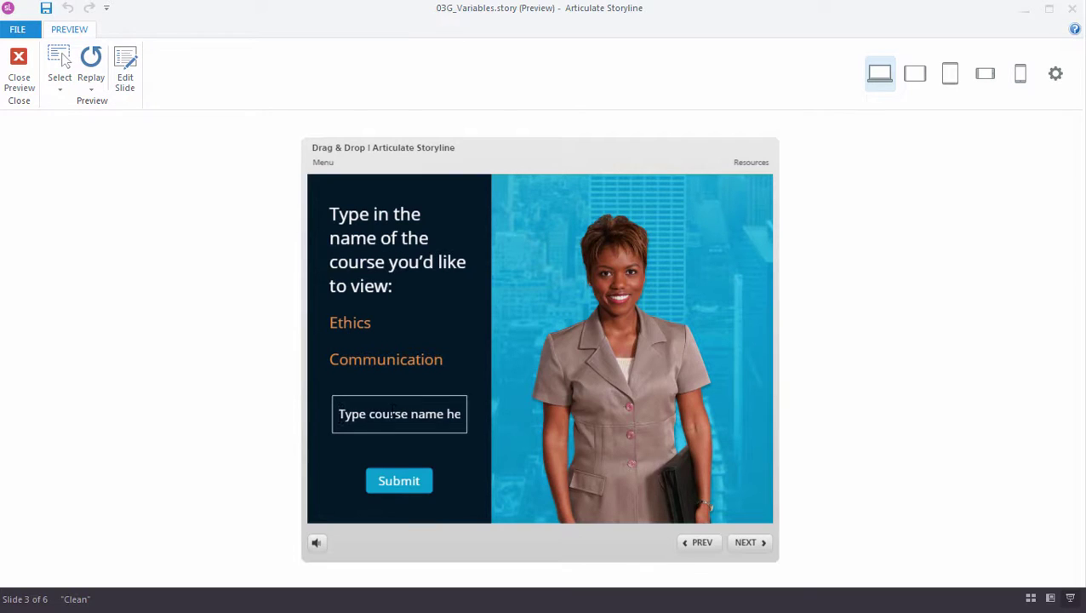
text(Ethics)
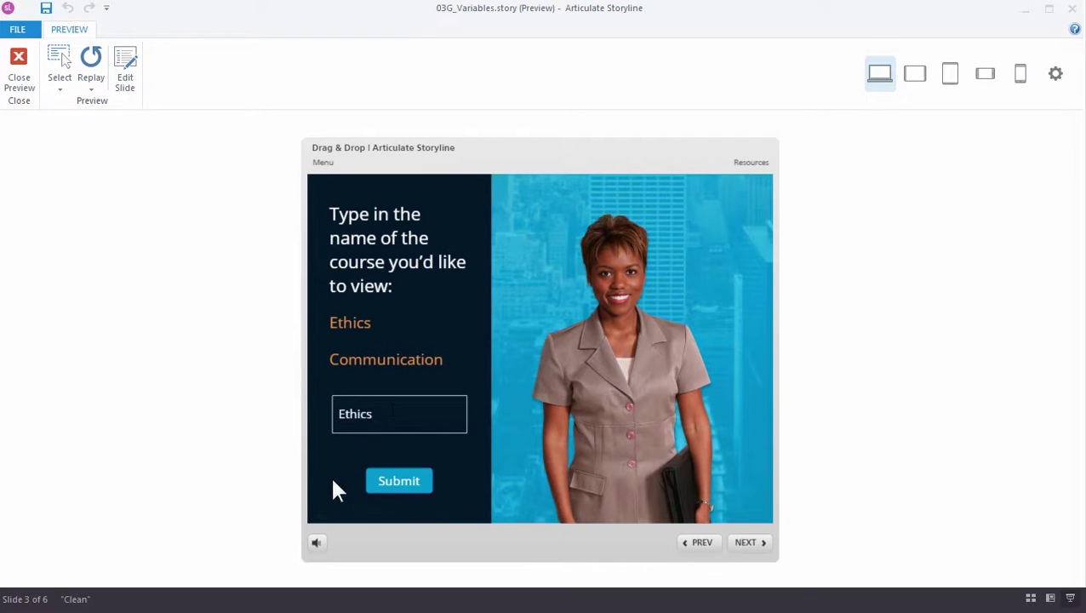
click(385, 485)
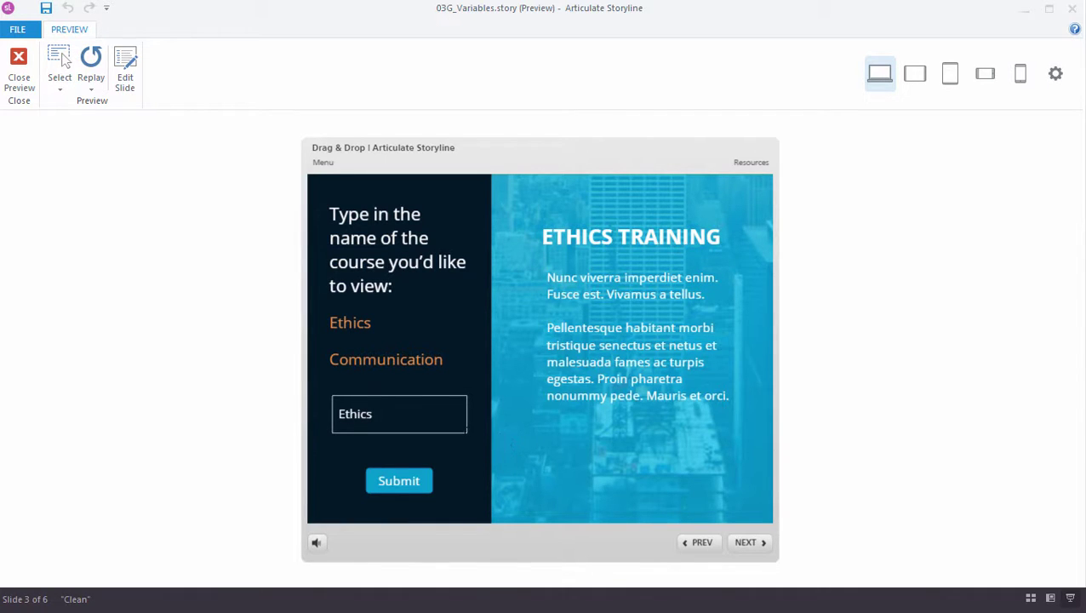
Step: Replace the course name in the preview with Communication and submit it
drag(375, 415, 331, 402)
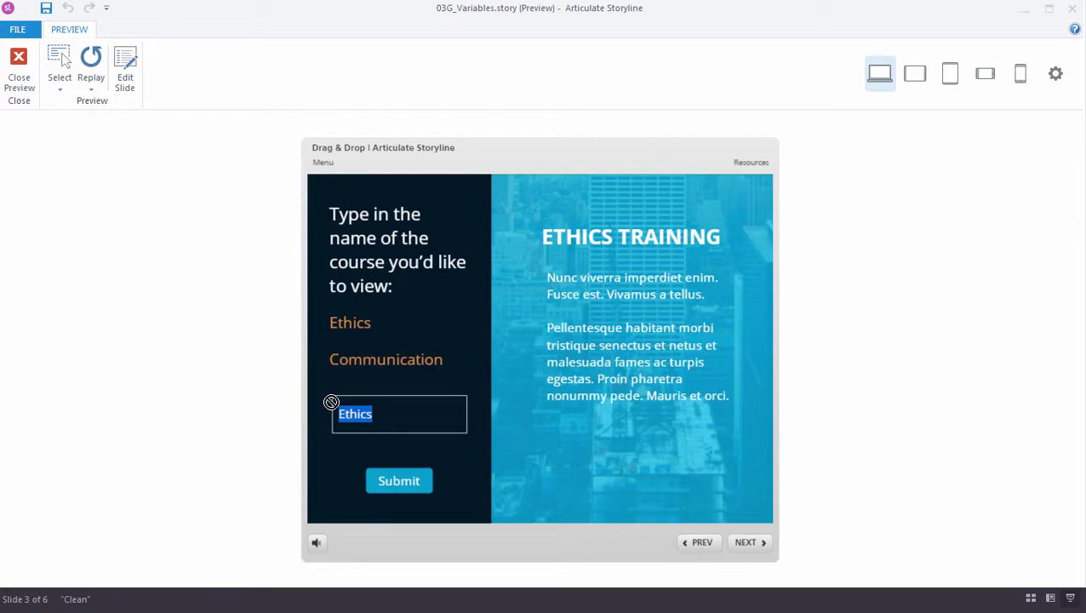
text(Commu)
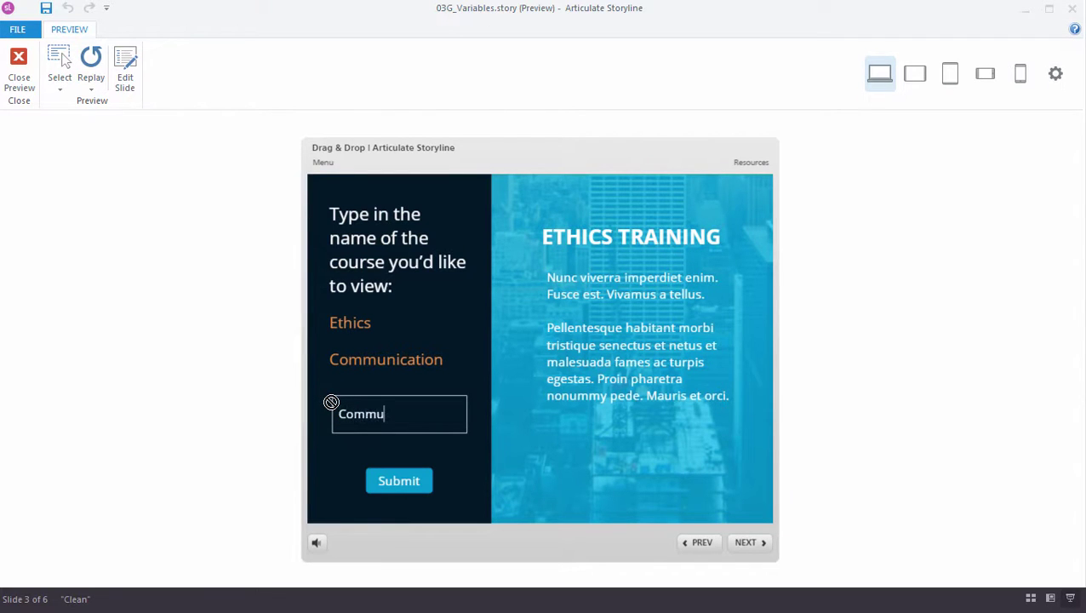
text(nication)
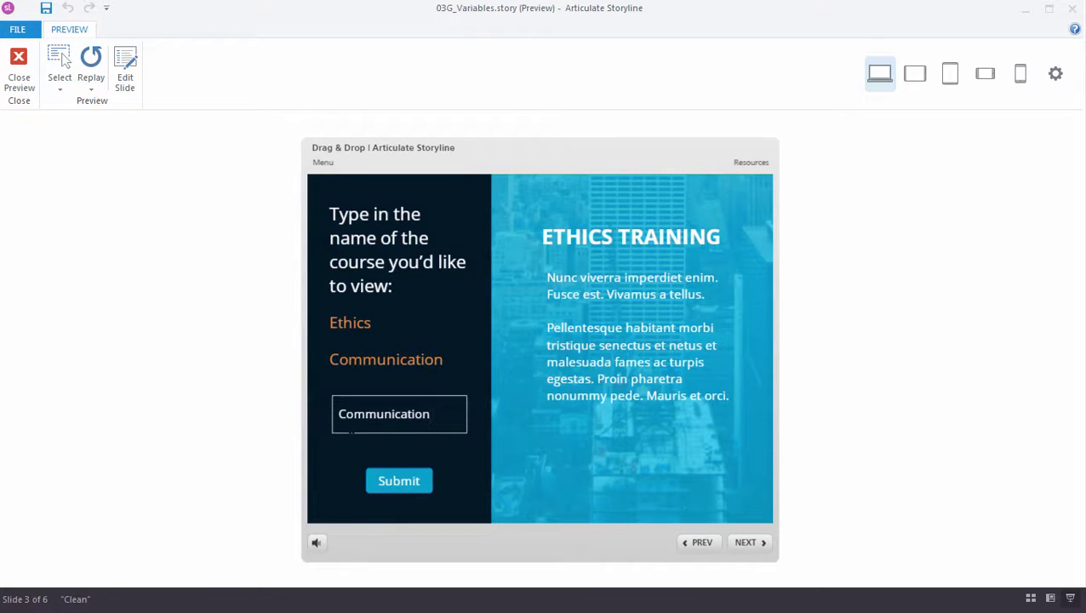
click(405, 486)
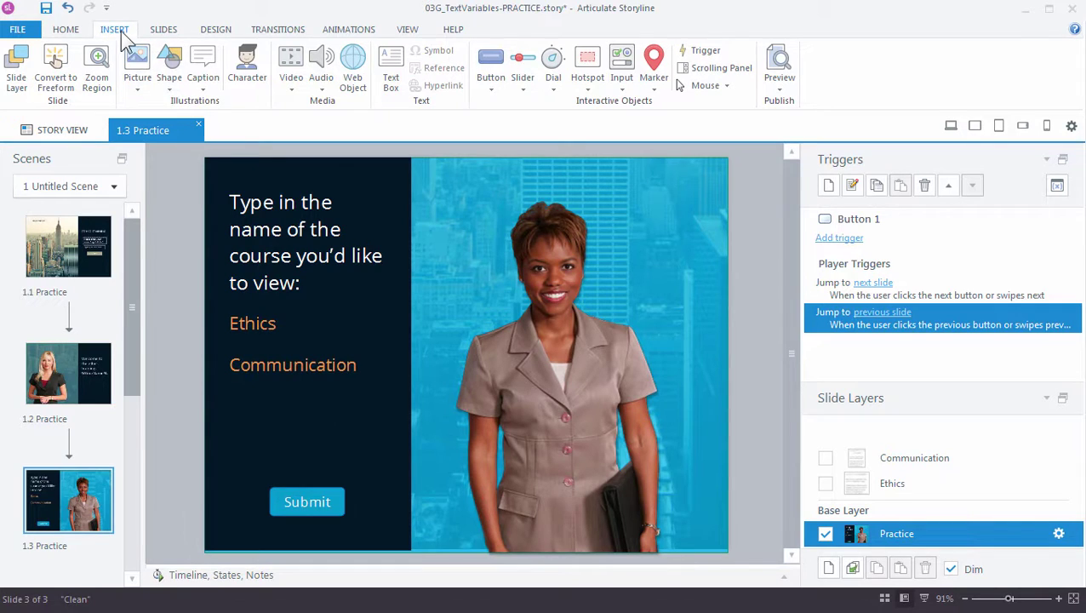
Step: Insert a text entry field about 192 px wide and 56 px high between the word Communication and the Submit button
click(621, 85)
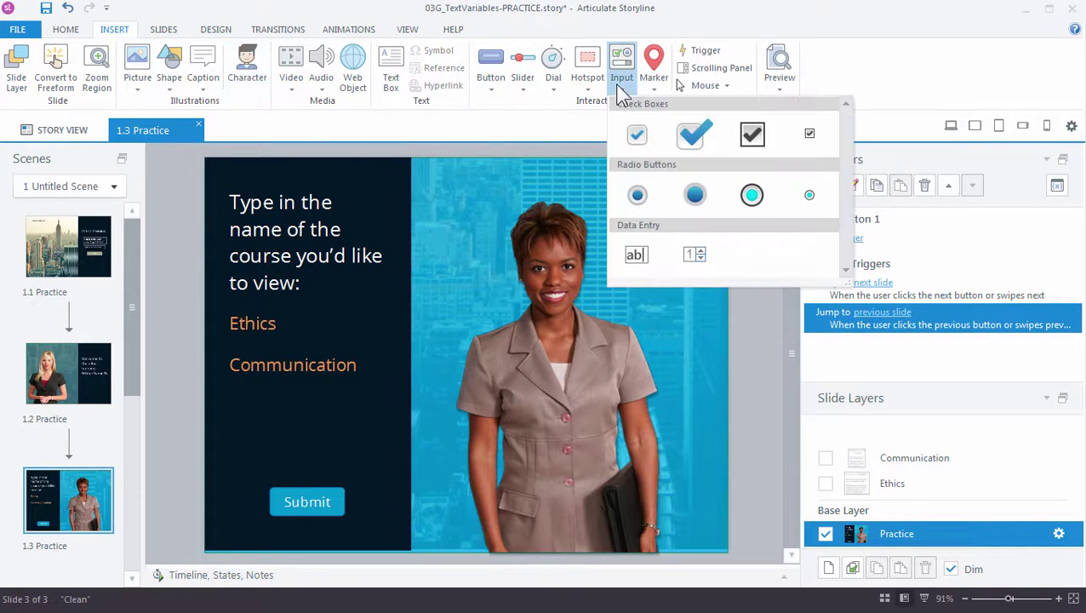
click(636, 255)
drag(238, 392, 380, 435)
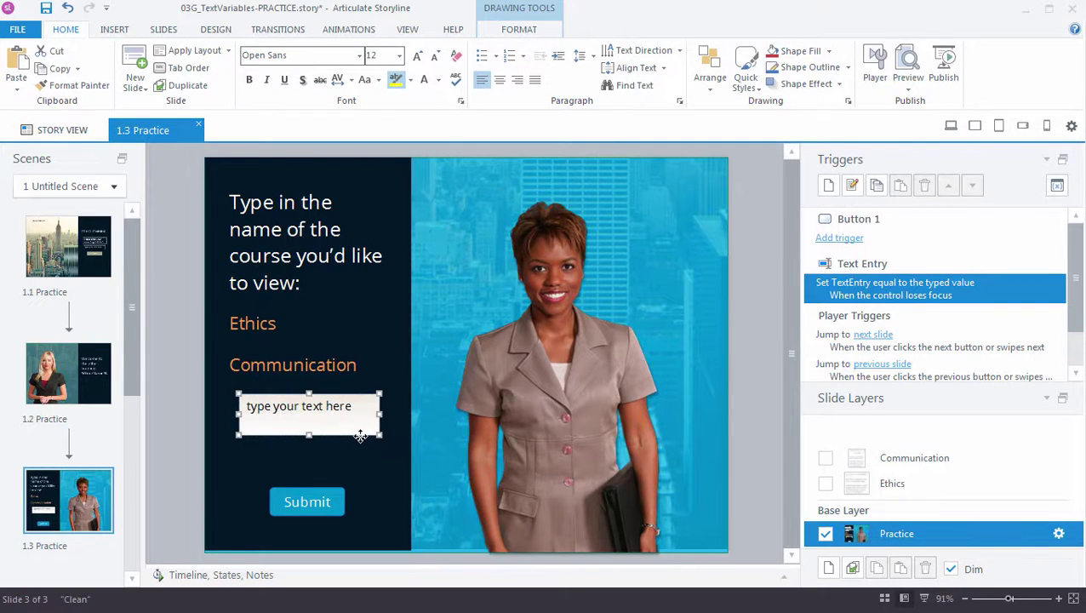
Step: Remove the text entry field's fill and give it a white outline
click(516, 30)
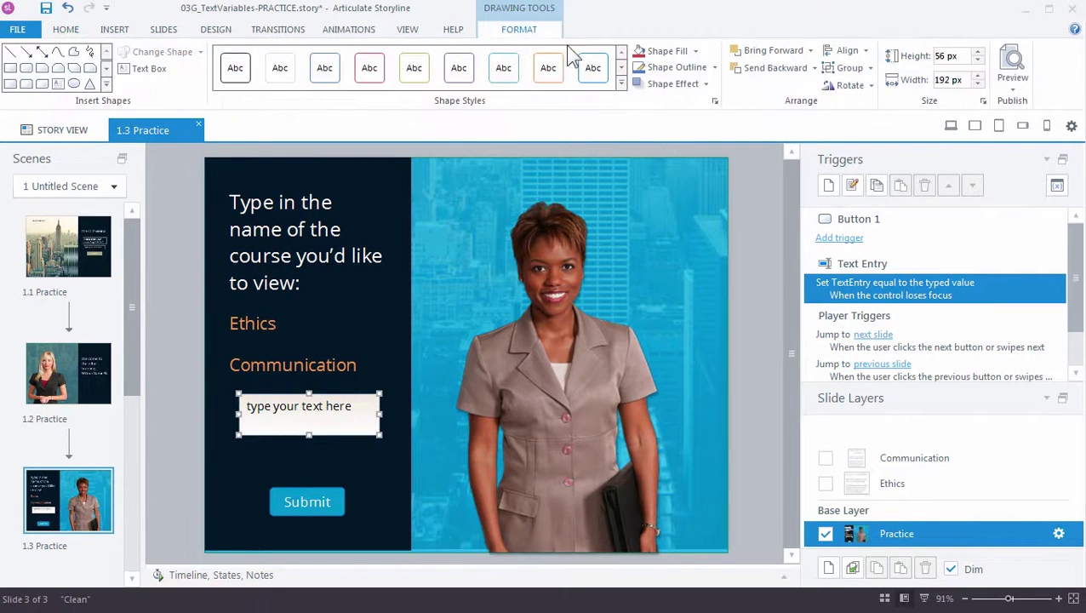
click(686, 52)
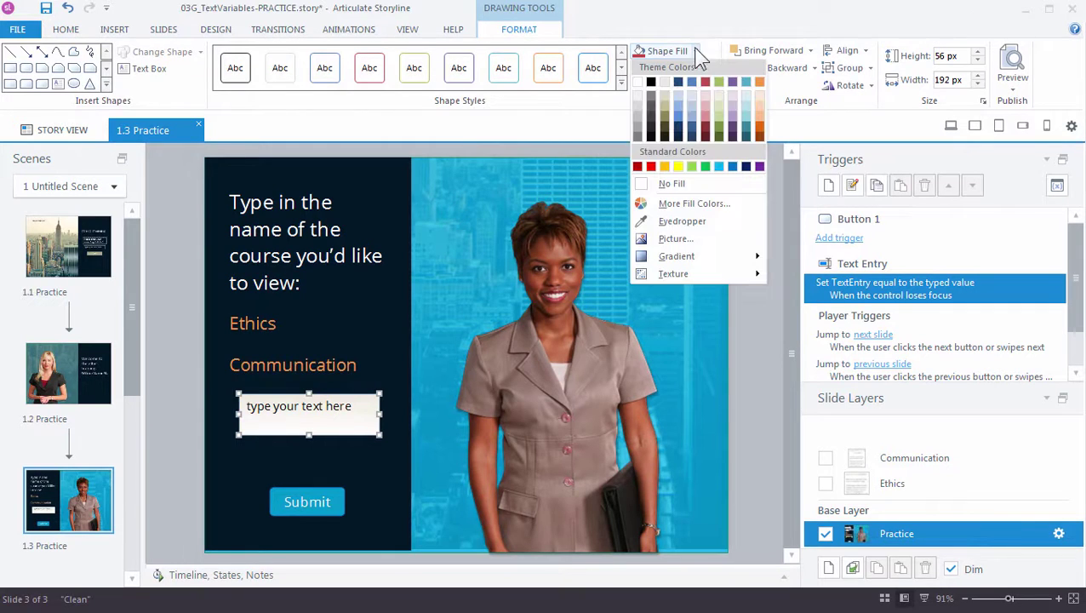
click(660, 181)
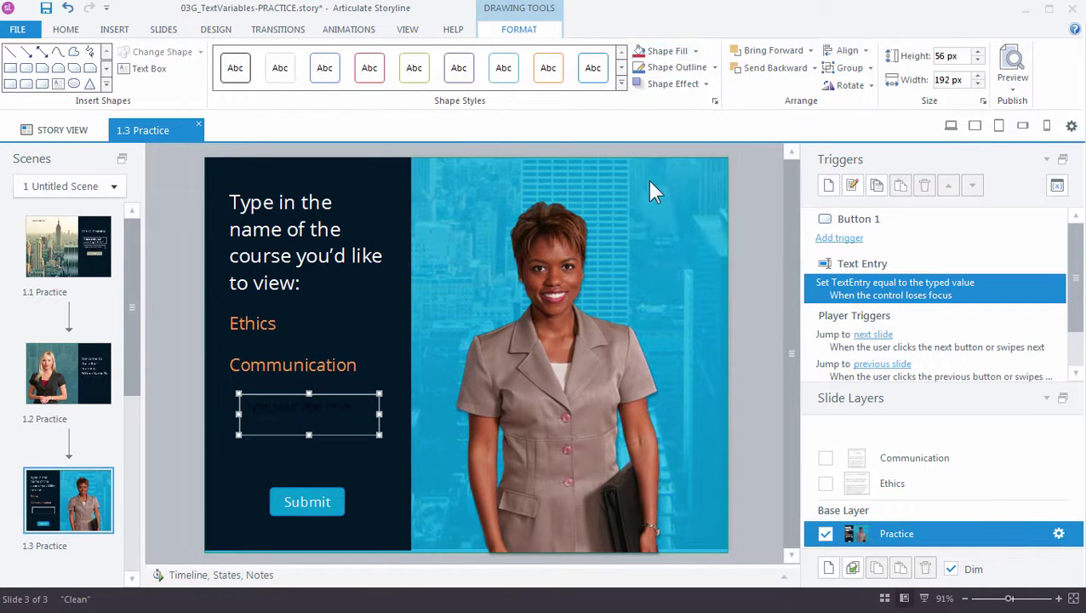
click(711, 67)
click(637, 98)
Step: Set the text entry field's font color to white and deselect it
click(61, 32)
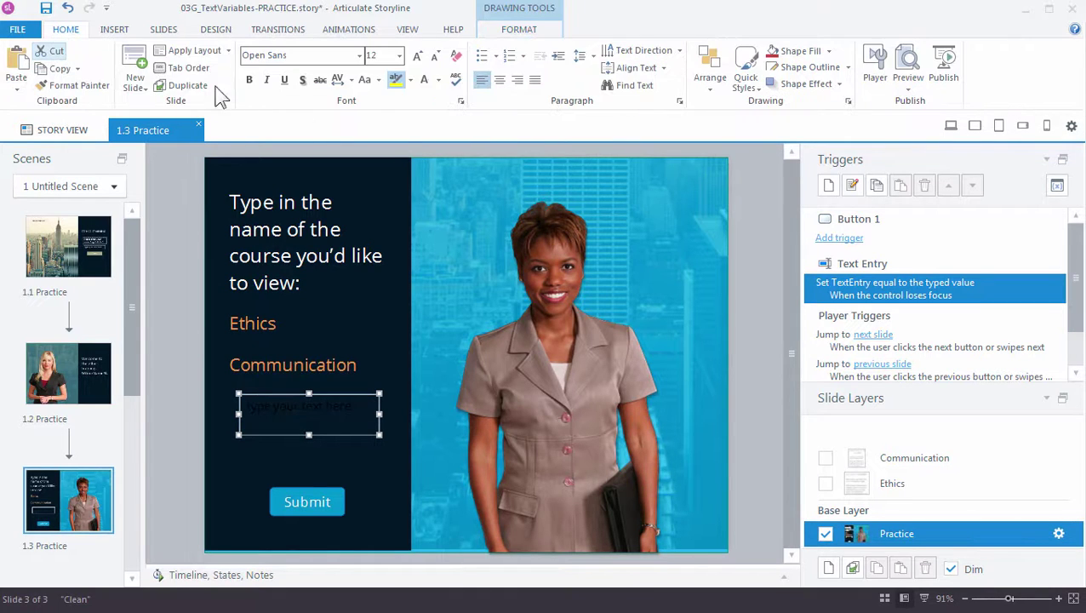
click(423, 79)
click(346, 364)
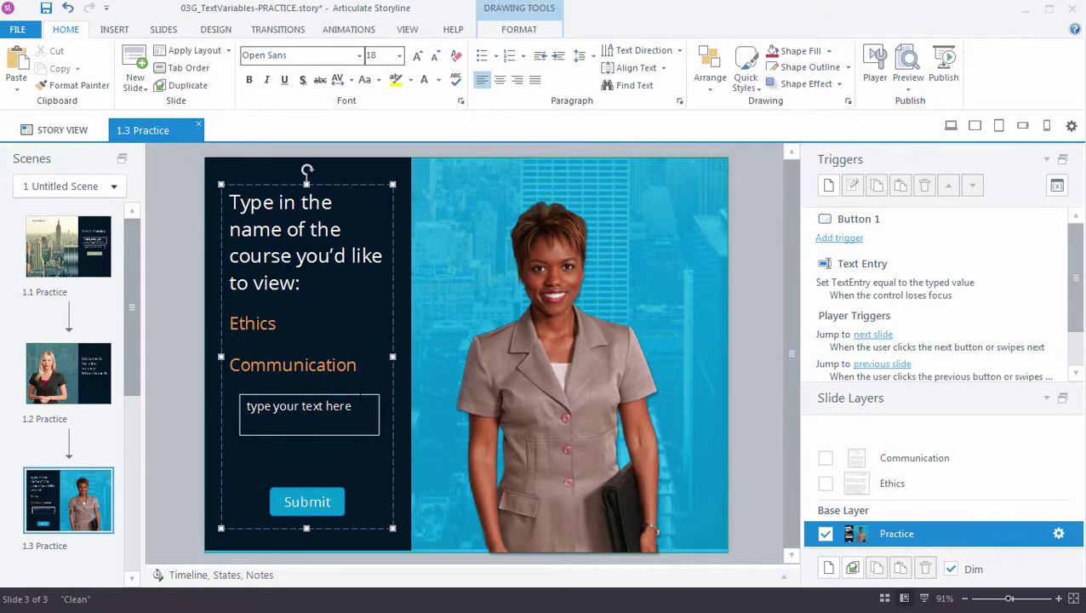
click(400, 377)
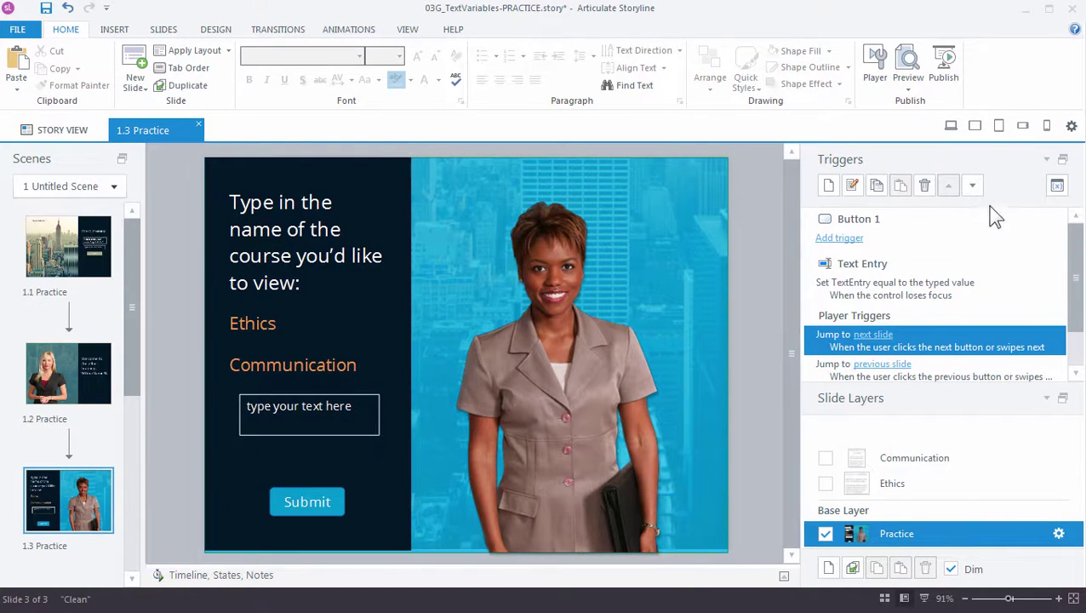
Step: Rename the project variable TextEntry as WelcomeCourse
click(1056, 191)
drag(387, 115, 557, 123)
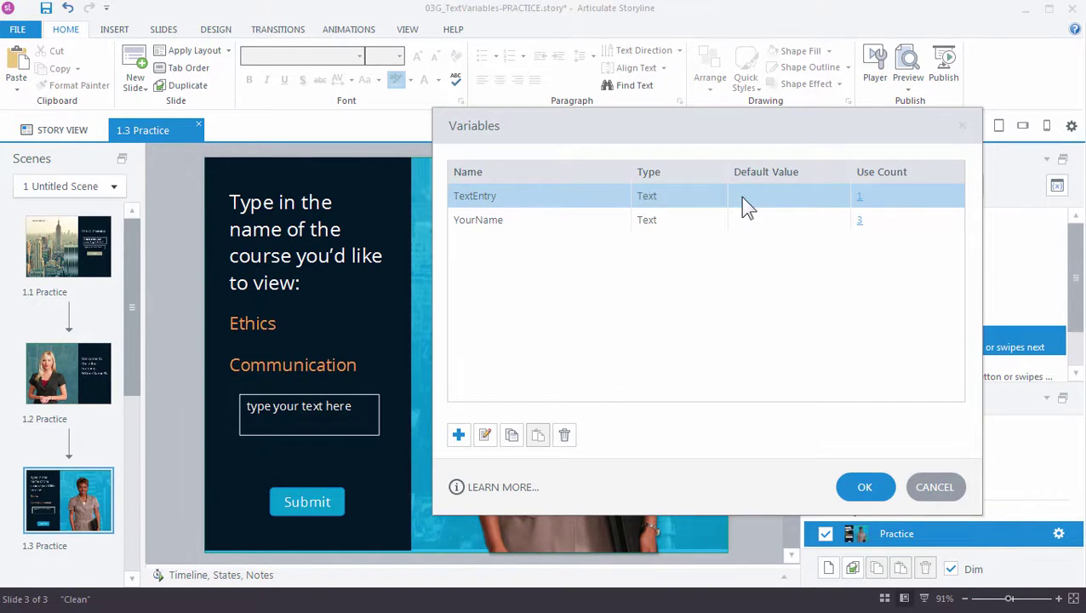
click(481, 196)
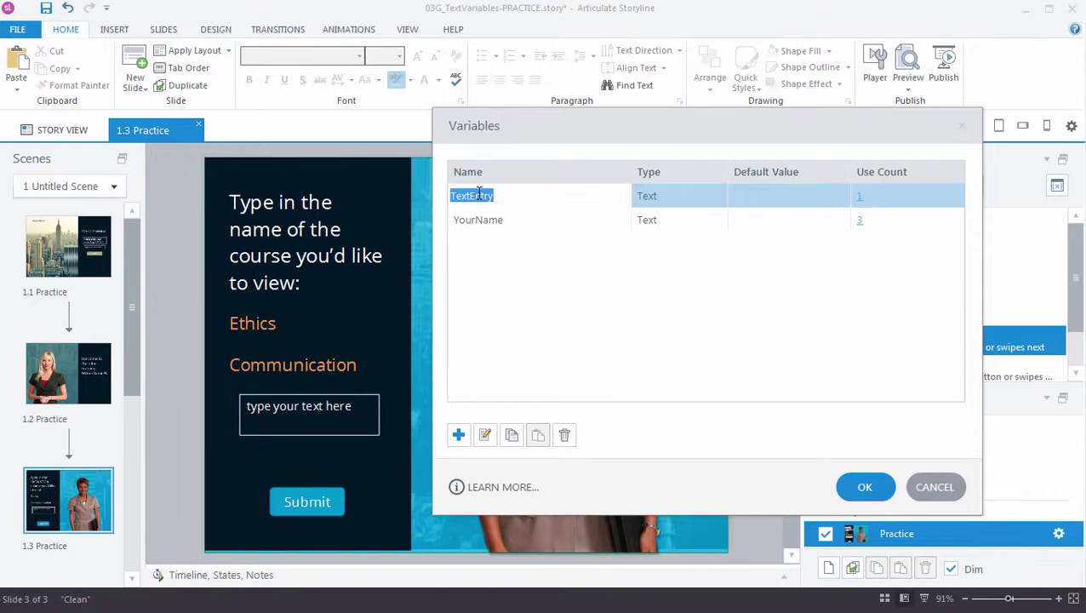
text(WelcomeCourse)
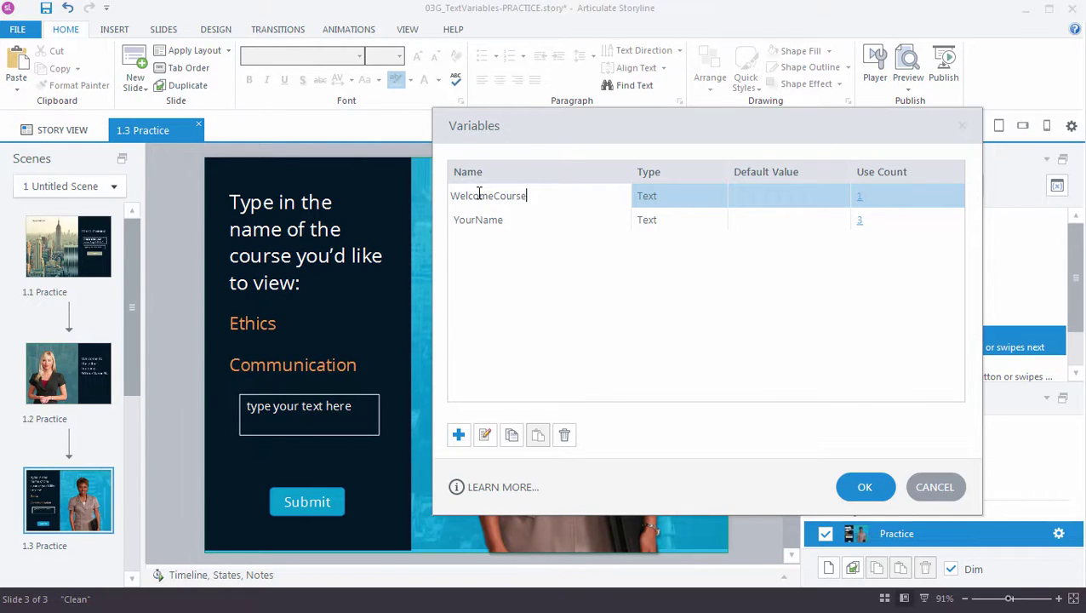
key(Return)
click(861, 486)
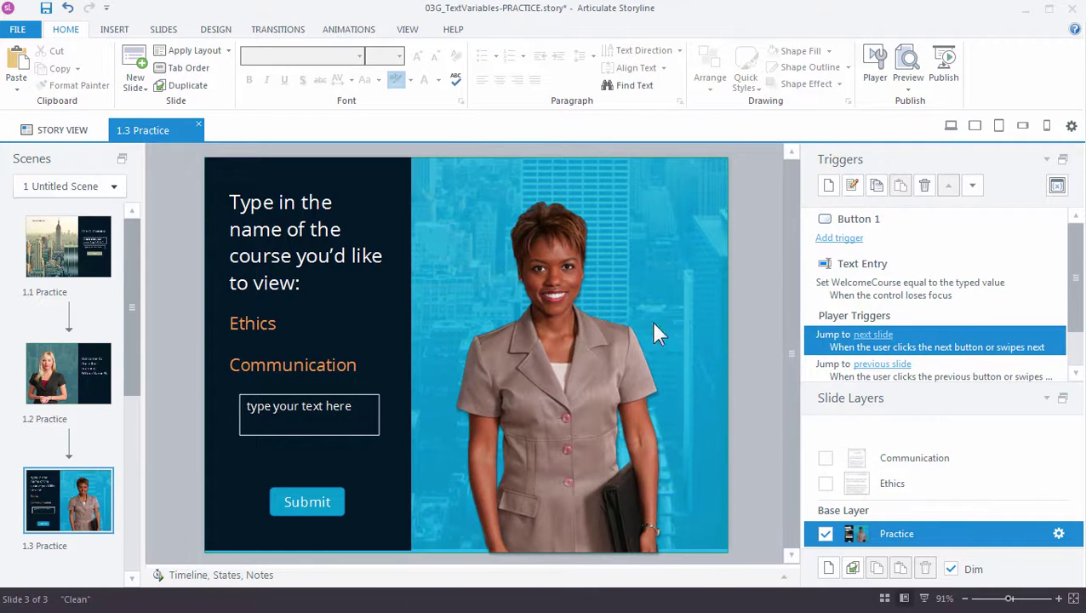
Step: Examine the text entry field's trigger and the contents of the Ethics and Communication layers, ending on the base layer
click(830, 287)
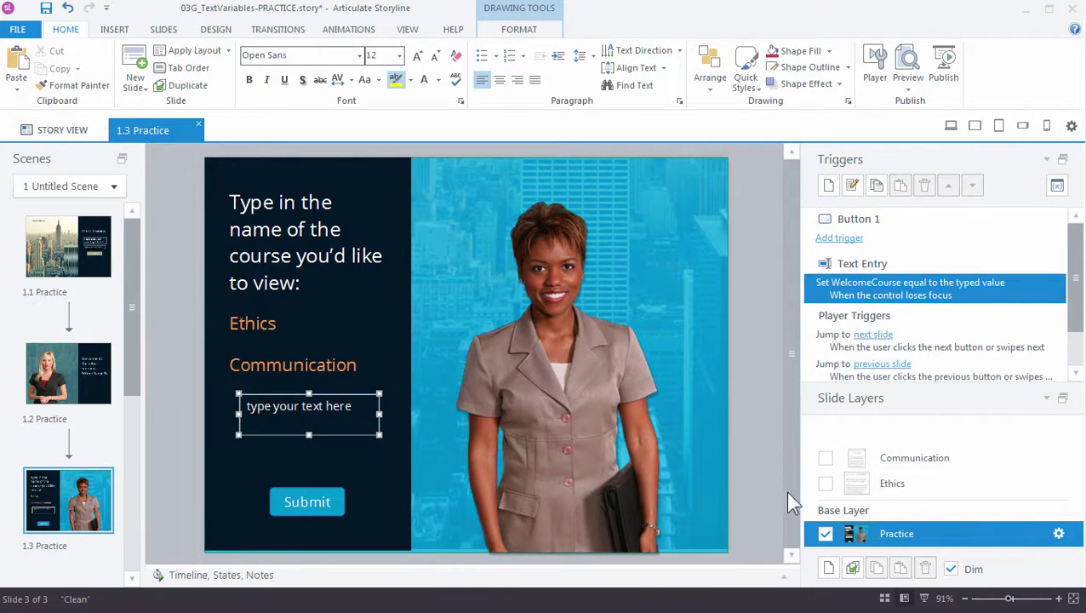
click(946, 498)
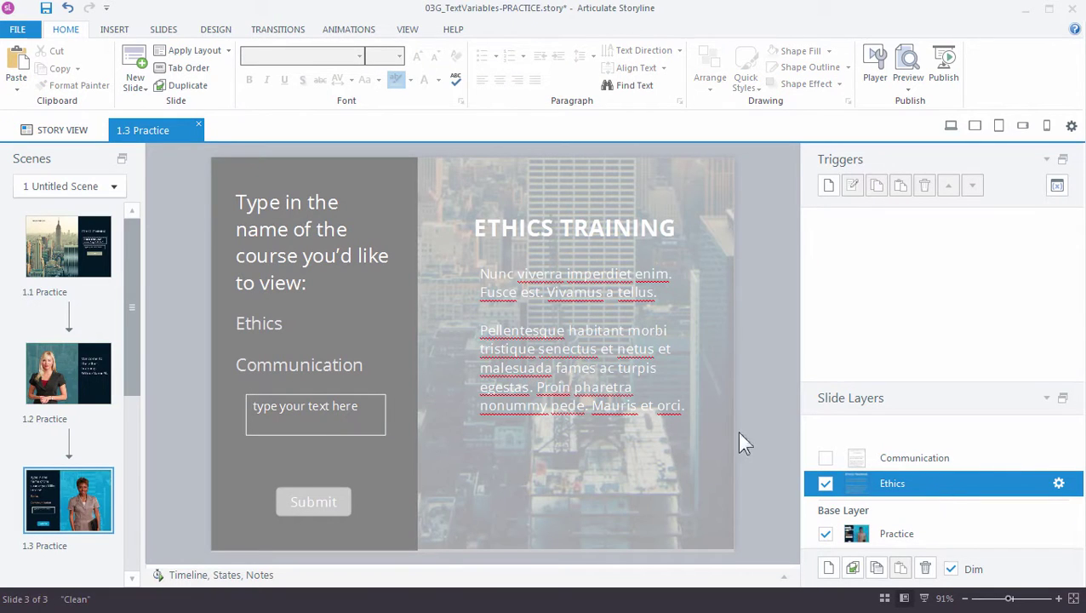
click(936, 459)
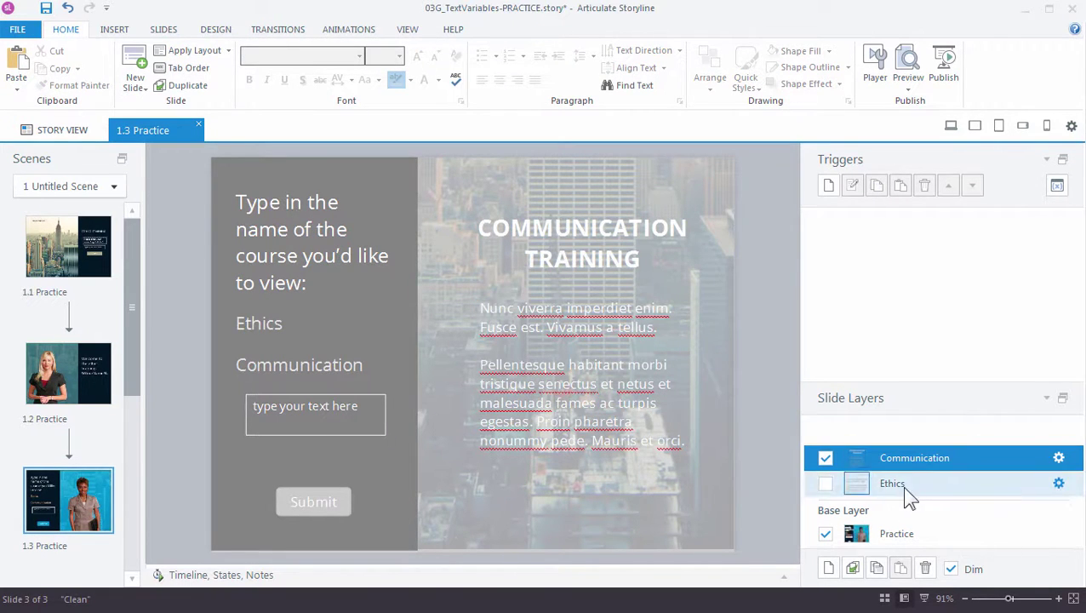
click(894, 536)
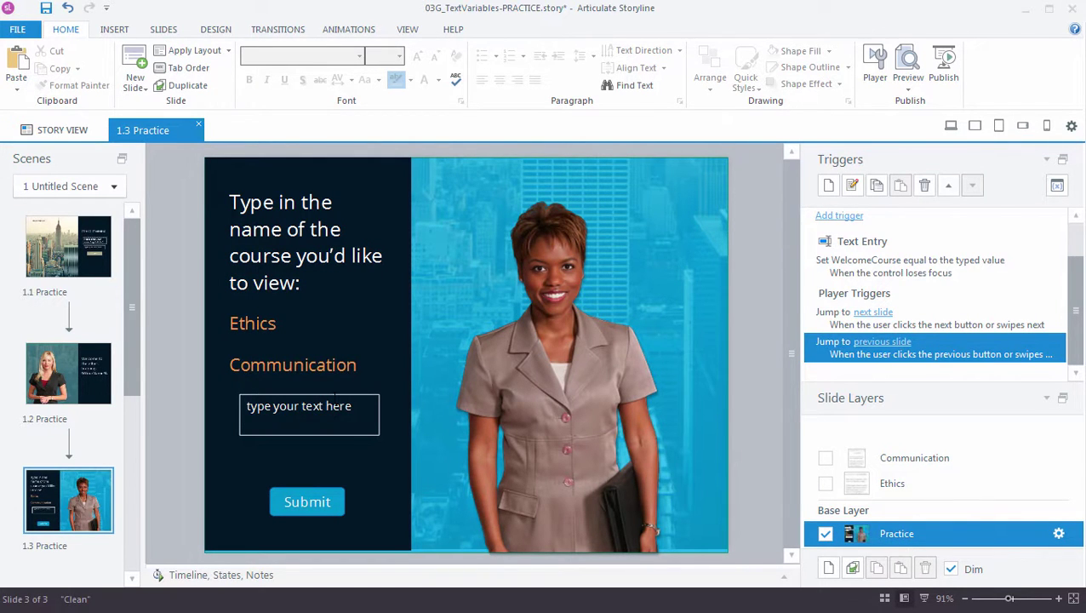
Step: Nudge the text entry field slightly to the left and review the Ethics and Communication layers again from the base layer
click(330, 404)
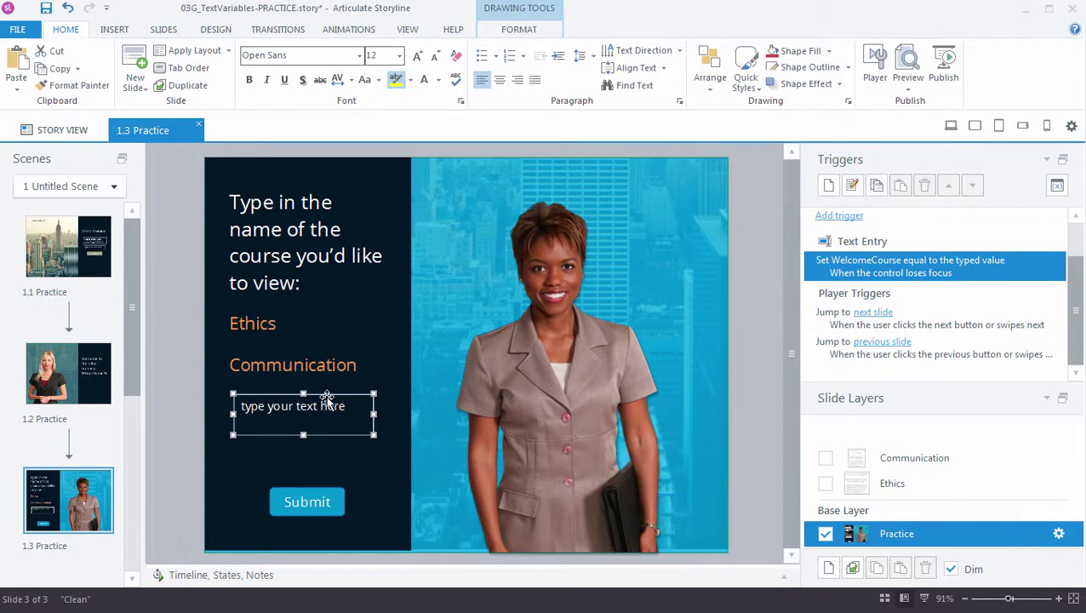
click(893, 482)
click(896, 457)
click(899, 483)
click(895, 533)
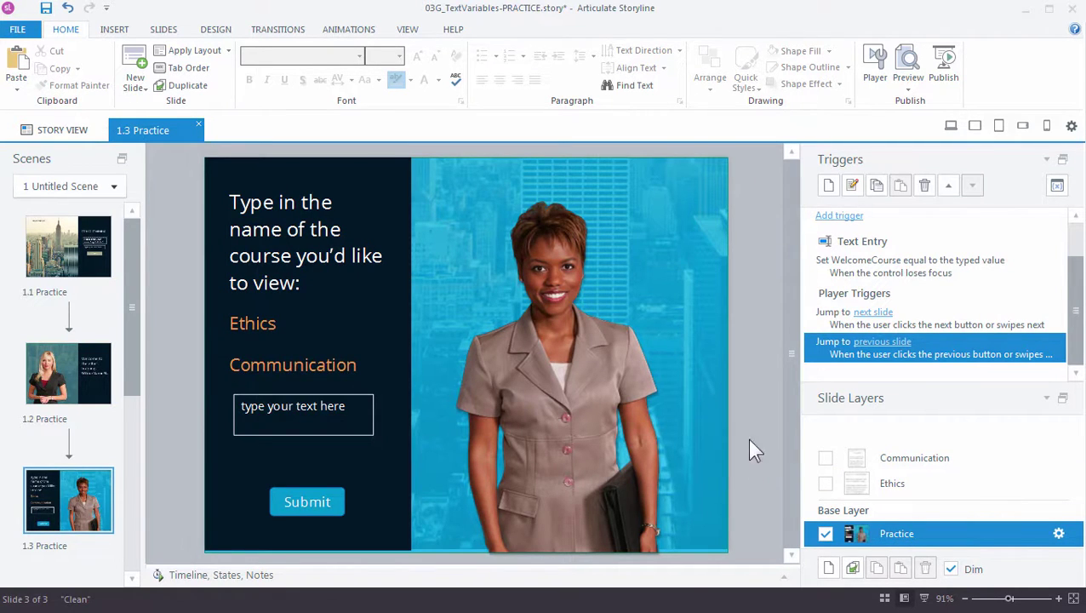
Step: Set up a new trigger on the base layer that shows the Ethics layer when the user clicks Button 1
click(828, 185)
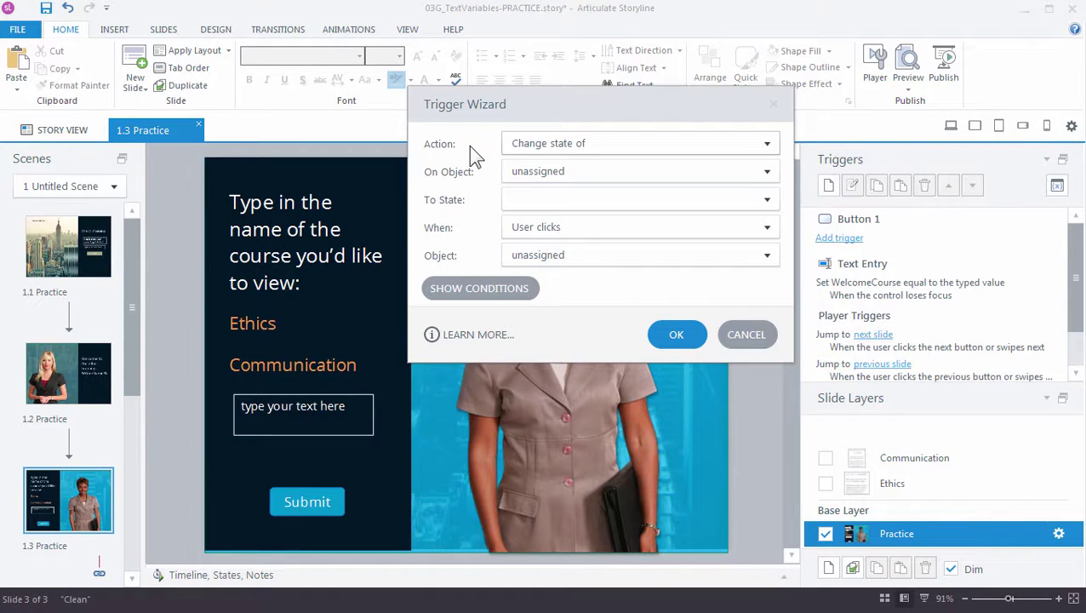
click(563, 145)
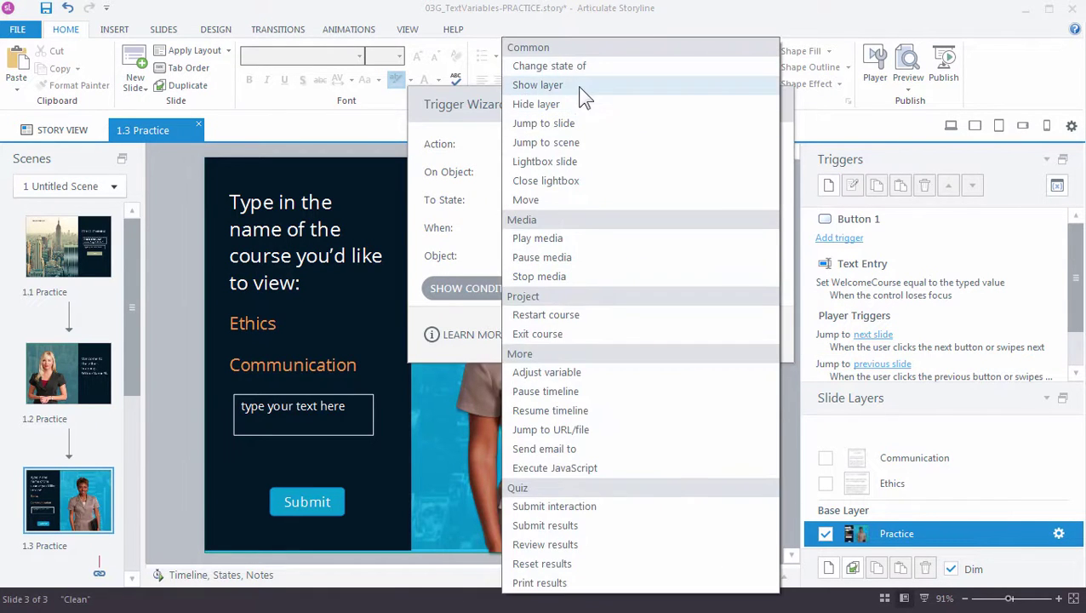
click(580, 90)
click(519, 171)
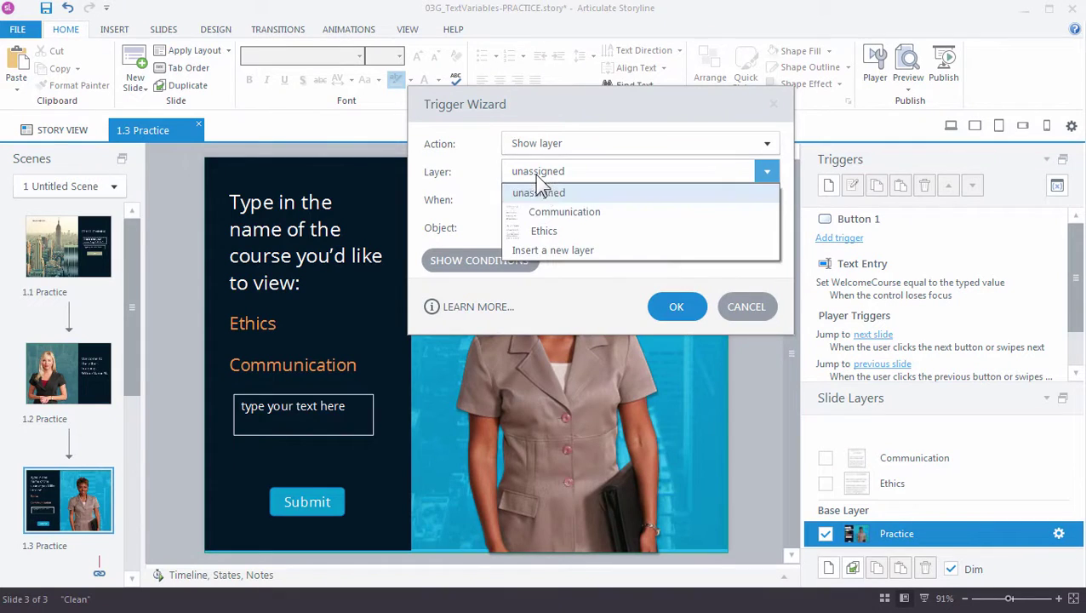
click(570, 229)
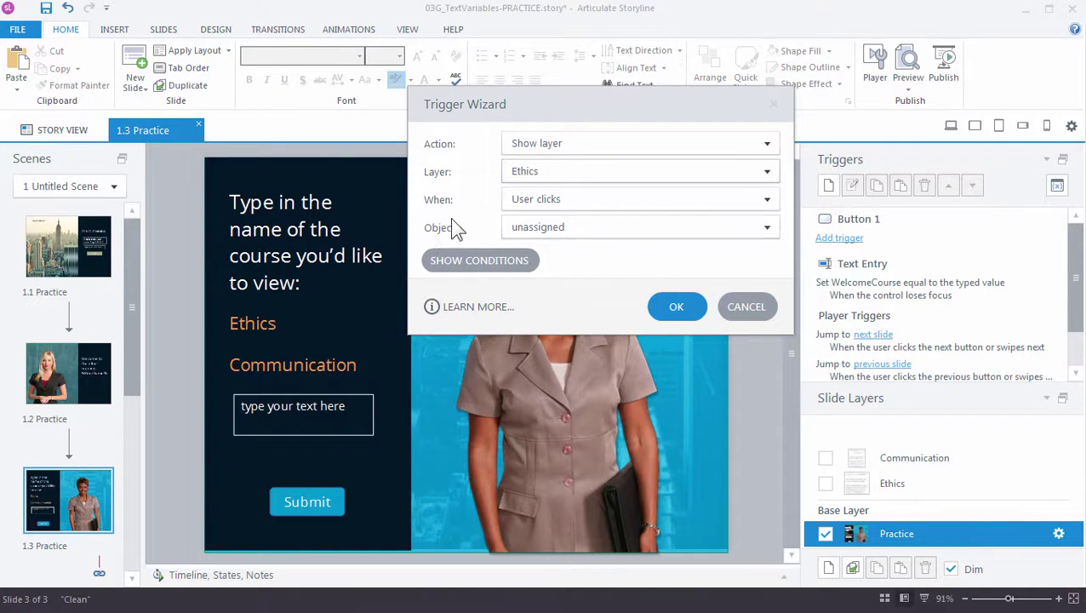
click(553, 228)
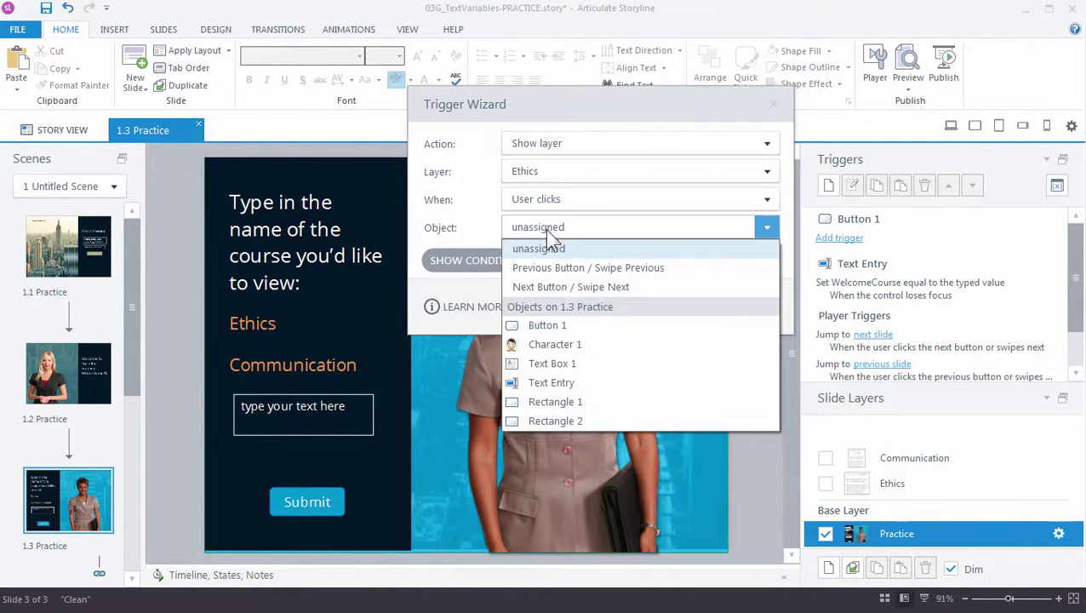
click(552, 327)
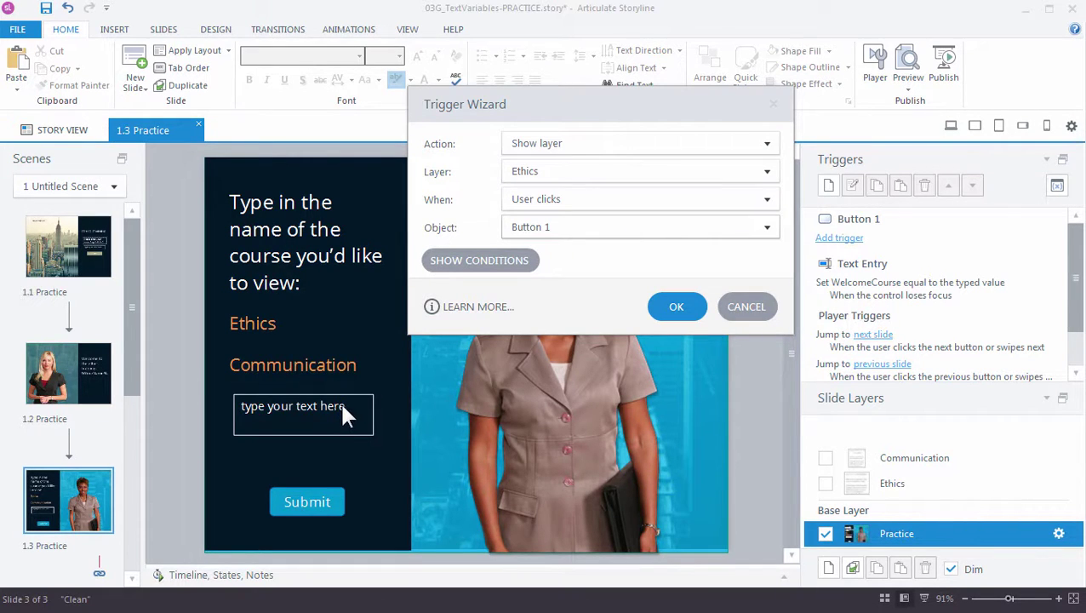
Step: Add a condition to the Ethics layer trigger requiring the WelcomeCourse variable to equal the value Ethics, and save the trigger
drag(546, 115, 571, 88)
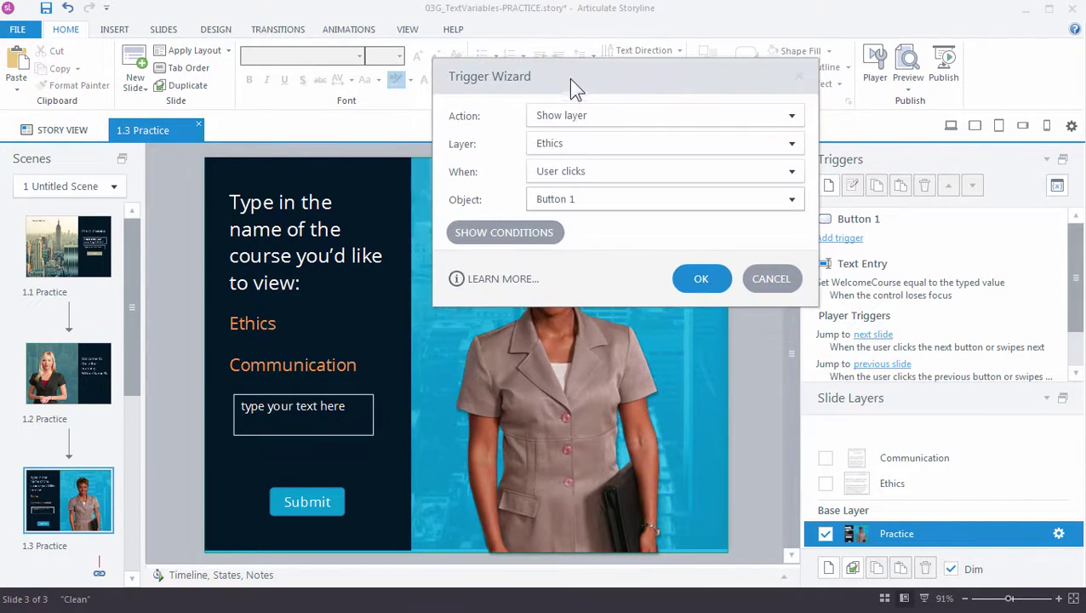
click(491, 240)
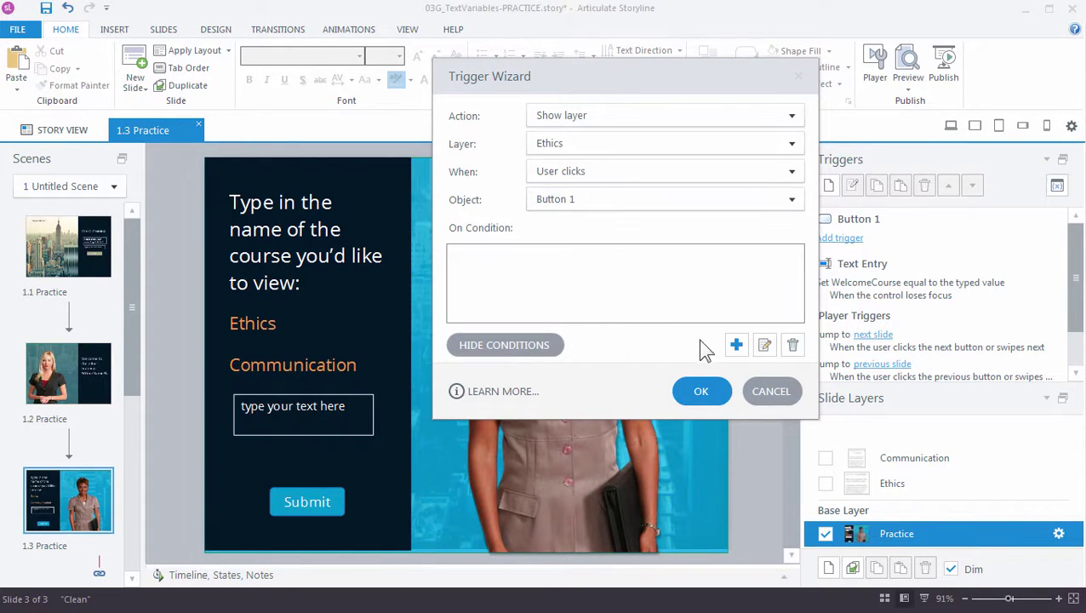
click(736, 344)
click(606, 253)
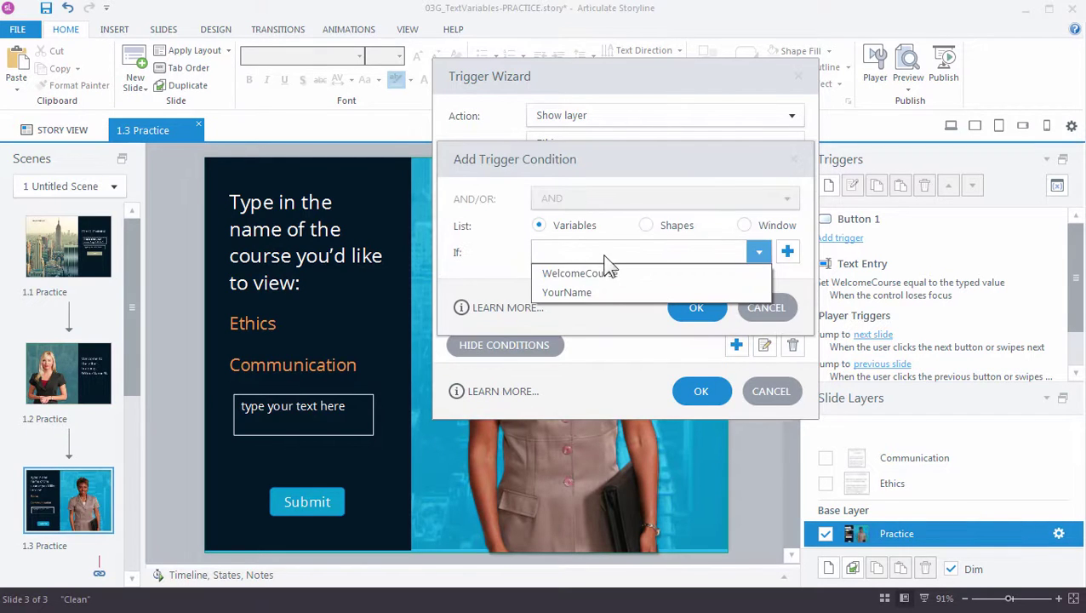
click(606, 273)
click(606, 272)
click(595, 302)
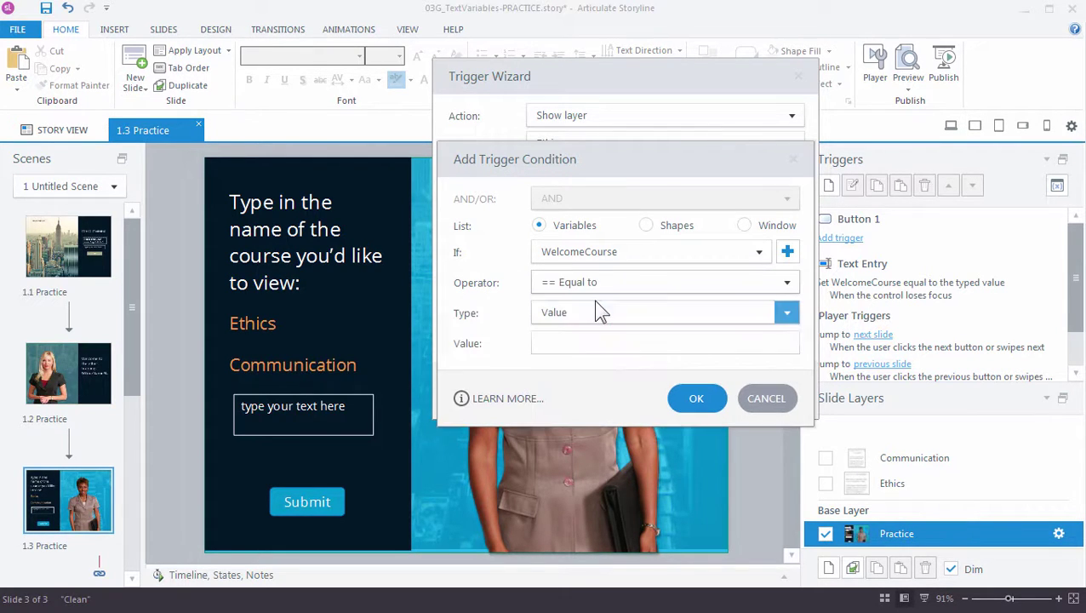
click(559, 340)
text(Ethics)
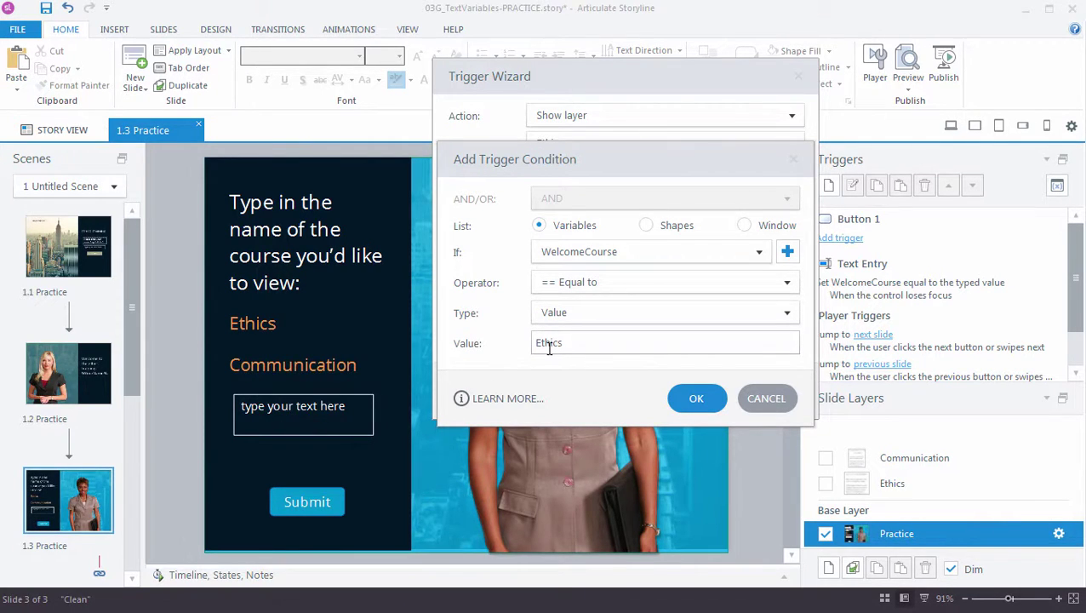
click(691, 398)
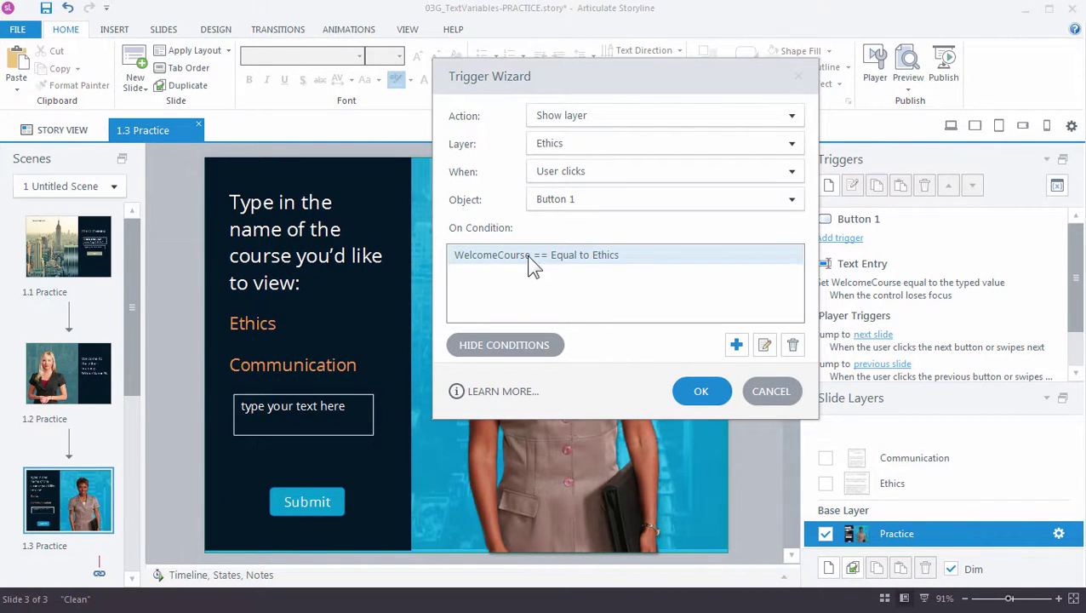
click(700, 393)
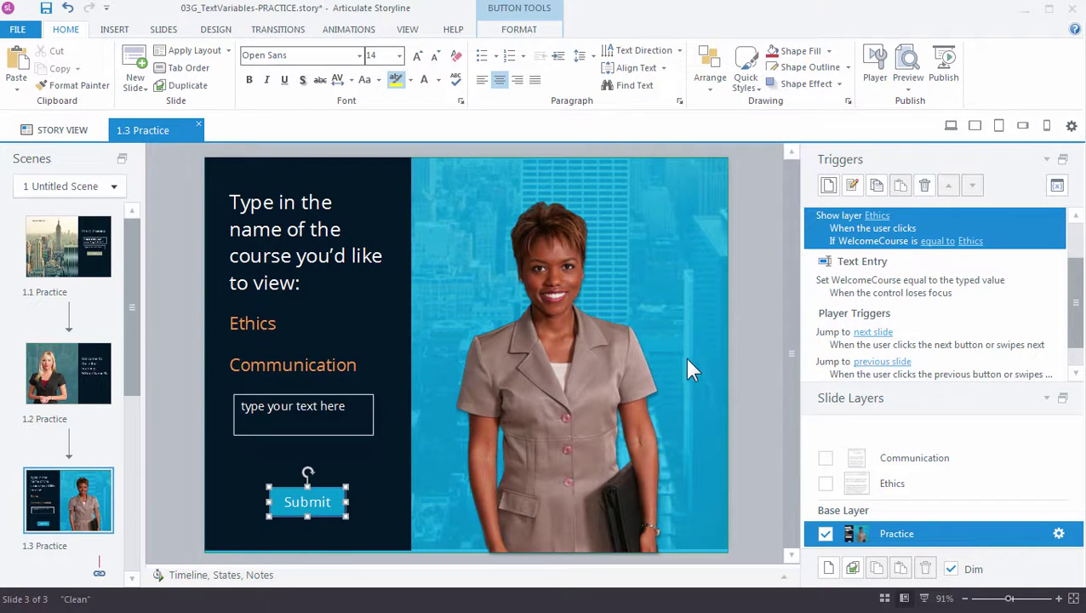
Step: Add a white text box reading %WelcomeCourse% between the text entry field and the Submit button
click(222, 461)
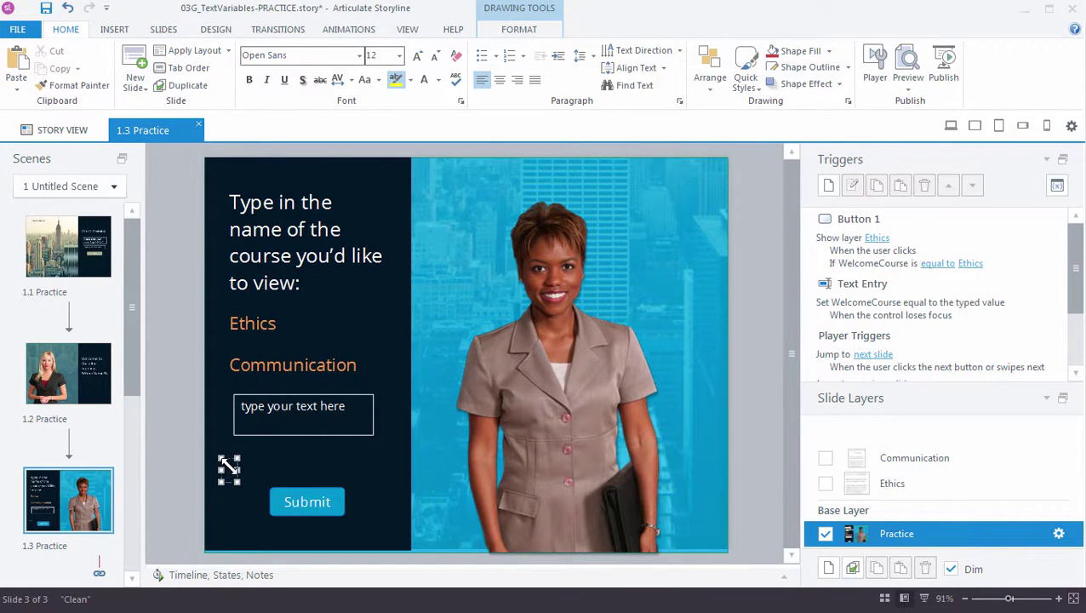
text(%Welc)
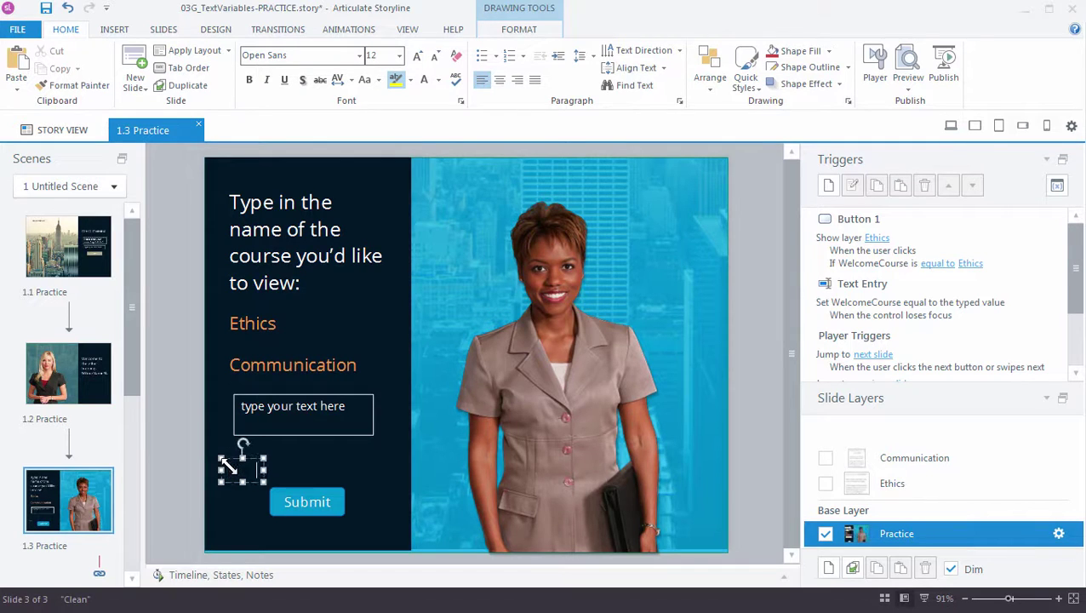
text(omeCourse%)
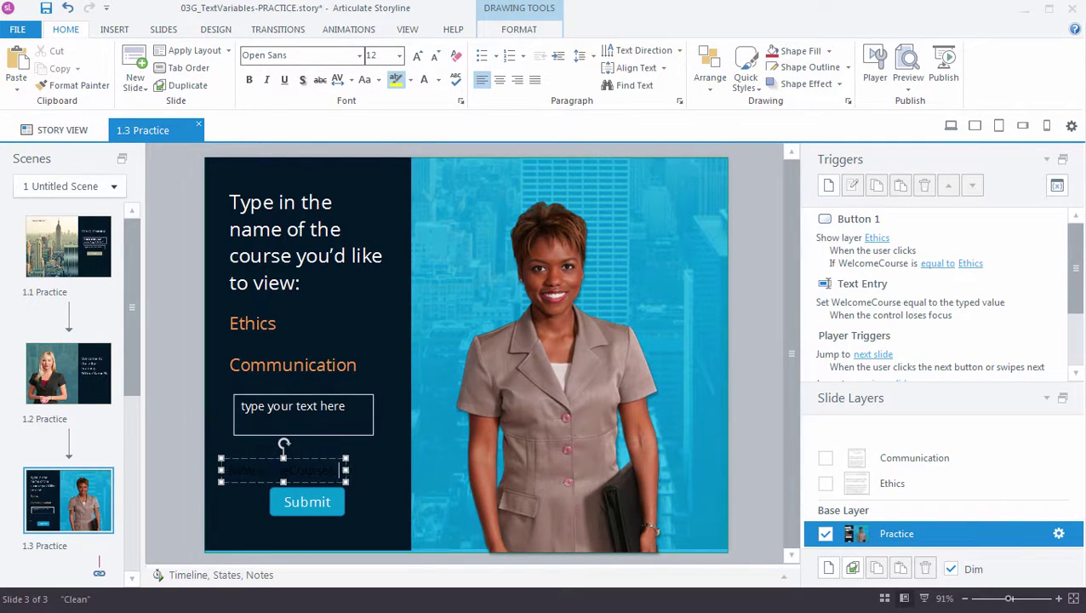
drag(303, 460, 310, 460)
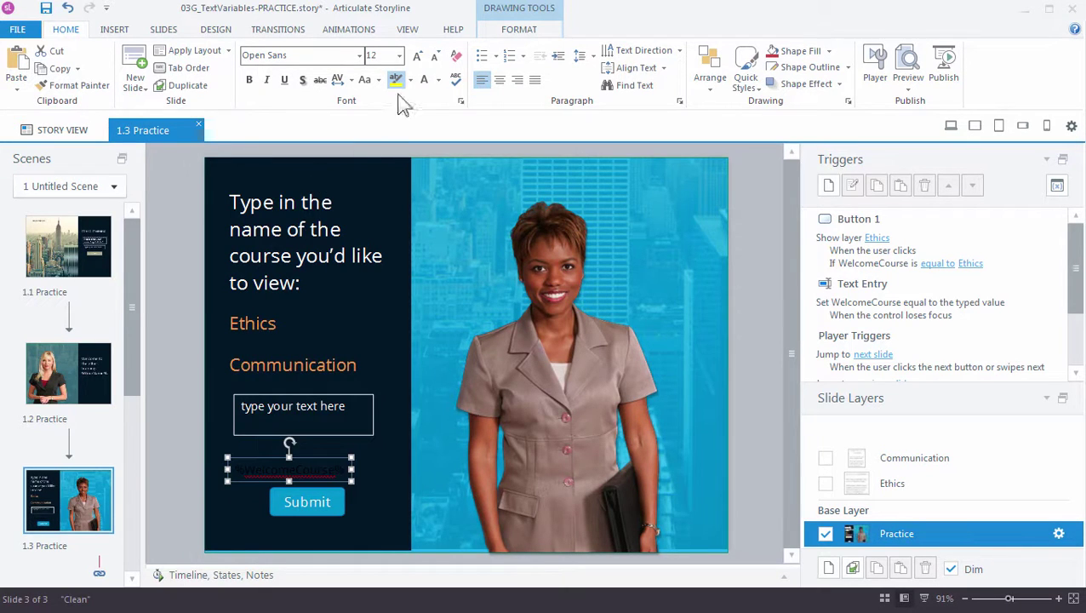
click(424, 82)
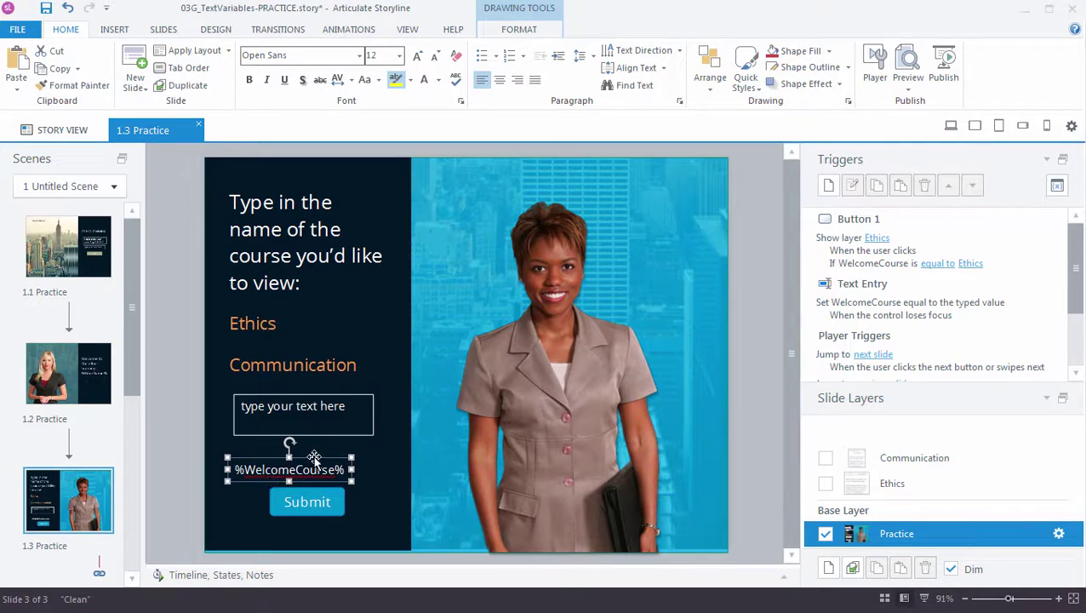
drag(313, 456, 319, 452)
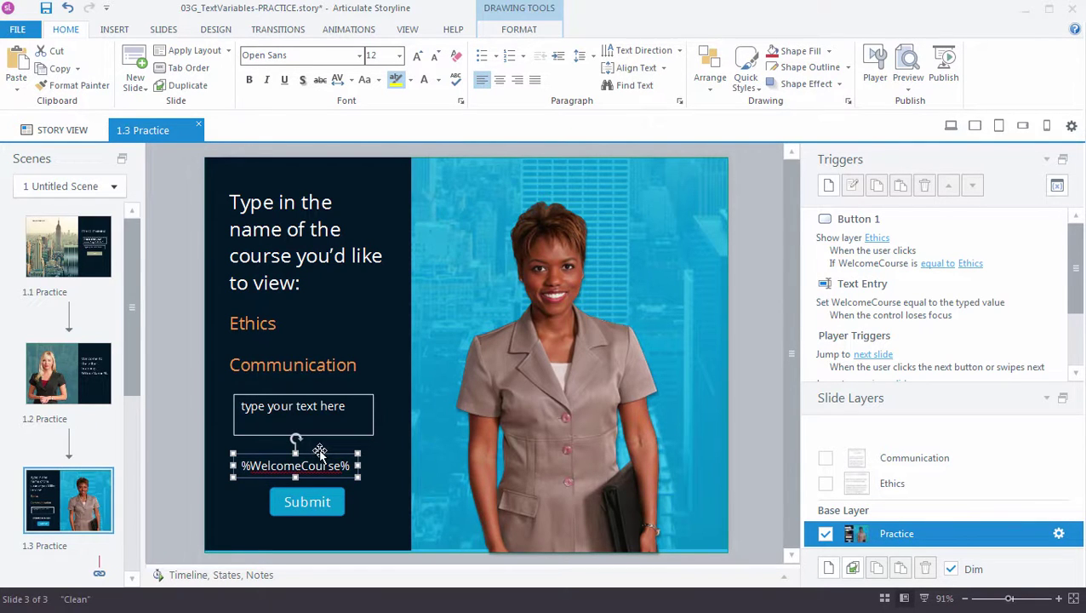
Step: Preview this slide, submit Ethics in the text entry field to test the trigger, and close the preview
click(908, 83)
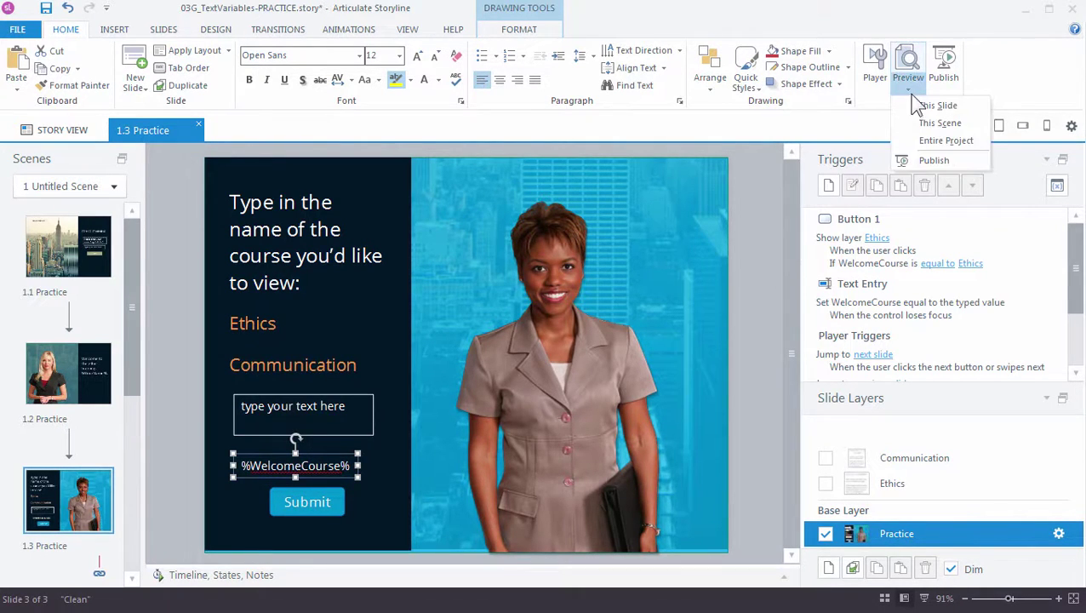
click(917, 105)
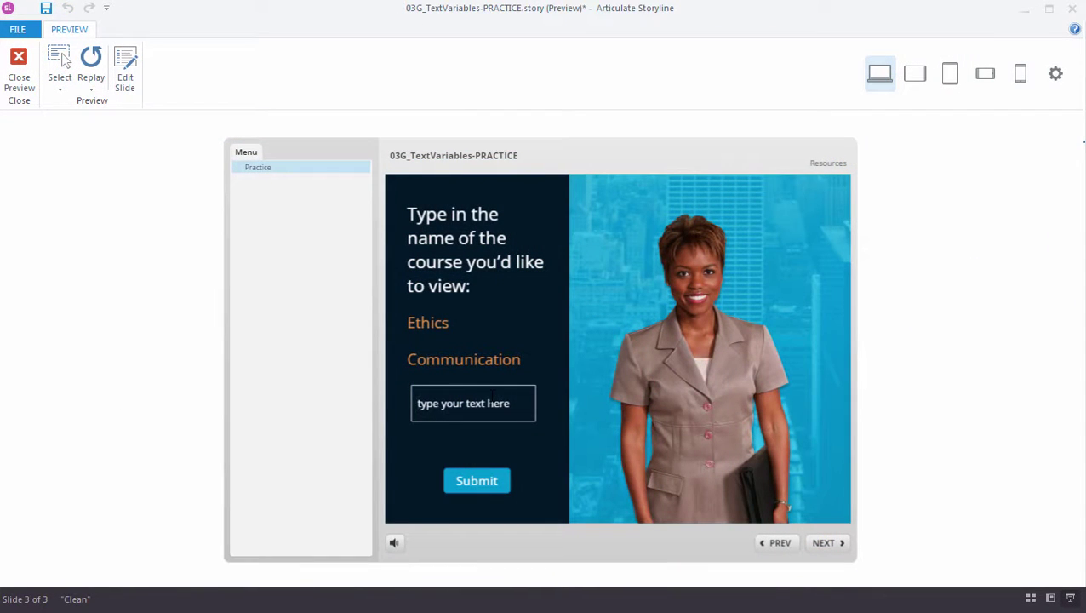
click(489, 403)
text(Ethics)
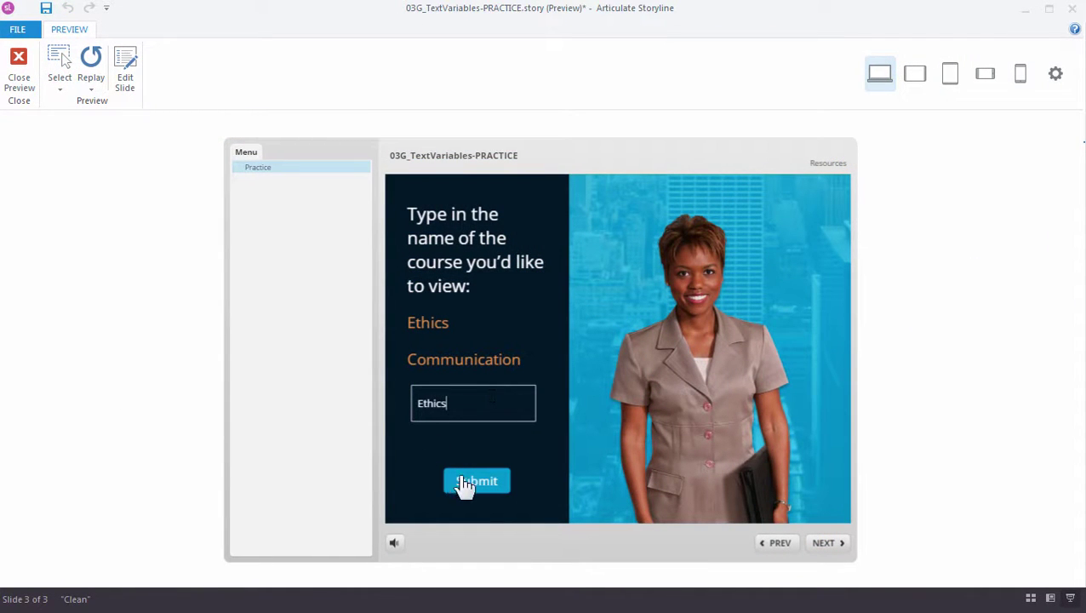
click(481, 482)
click(482, 484)
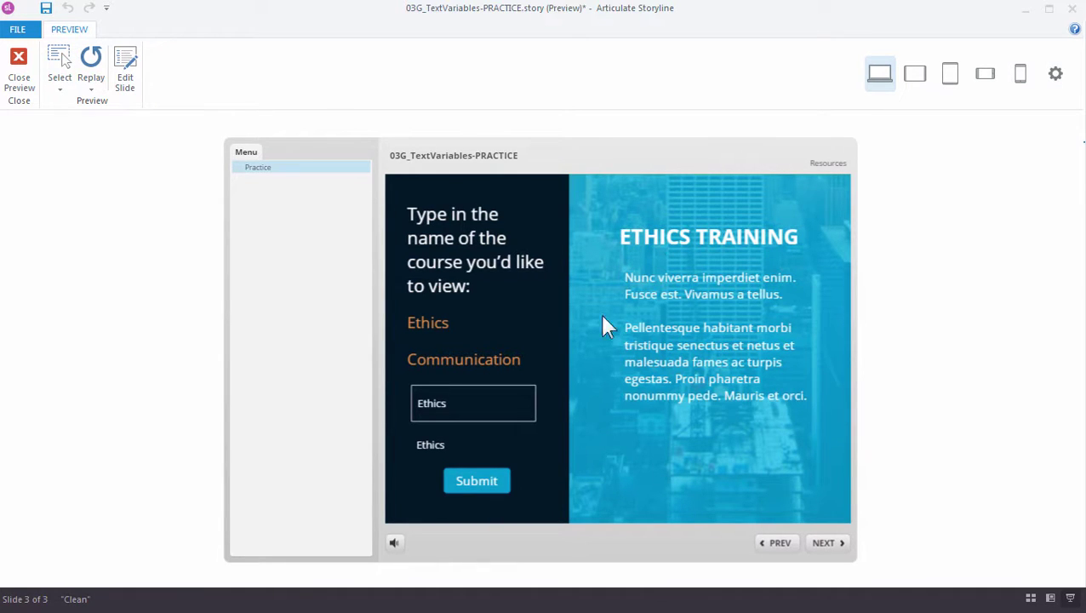
click(18, 68)
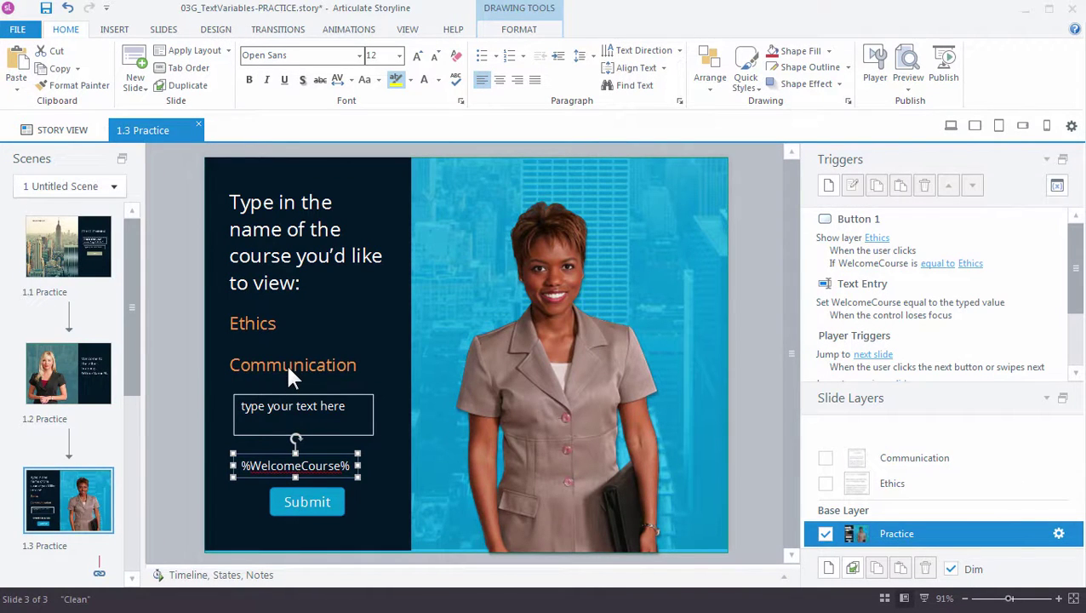
Step: Duplicate Button 1's Ethics trigger and make the copy show the Communication layer when WelcomeCourse equals Communication
click(841, 260)
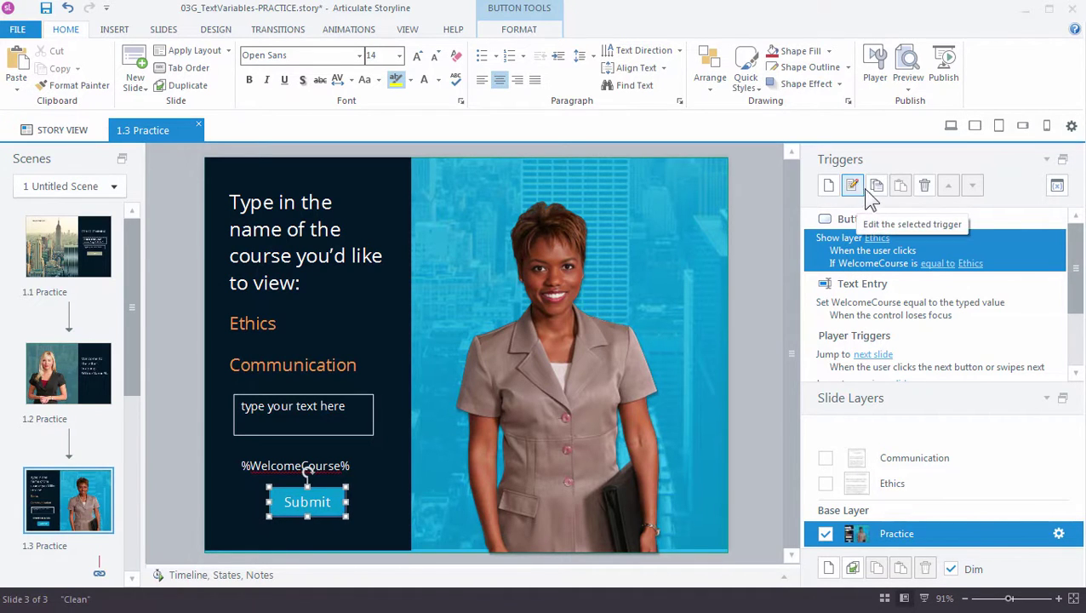
click(877, 192)
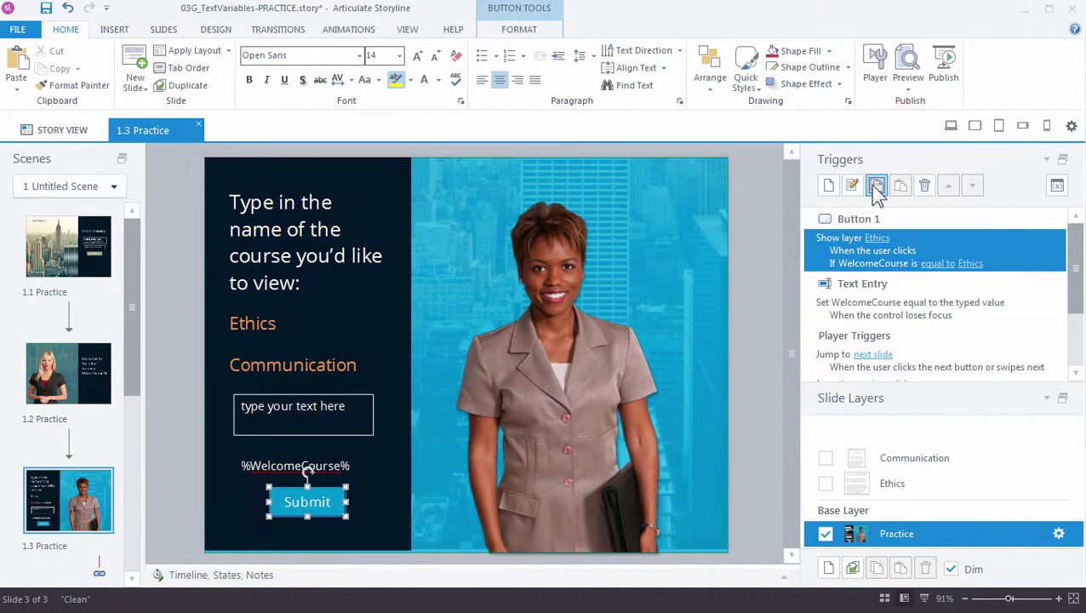
click(900, 188)
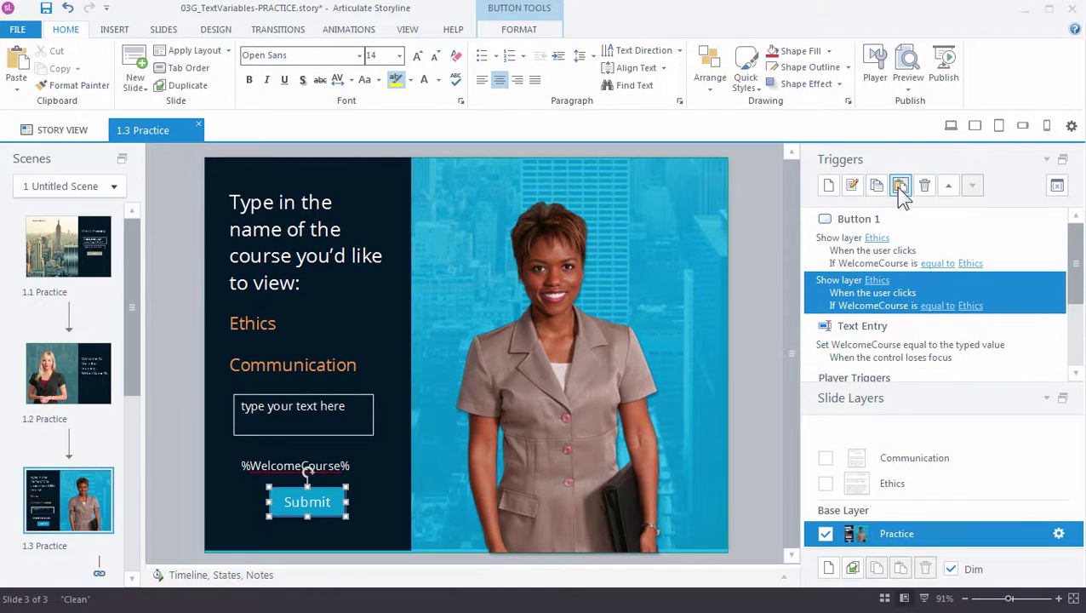
click(877, 282)
click(922, 339)
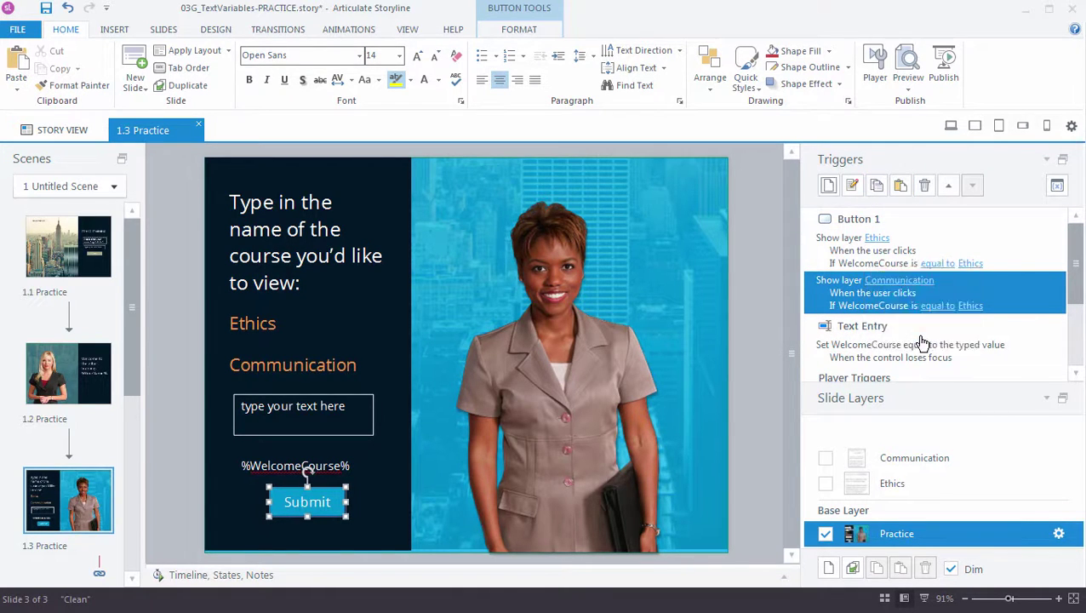
click(970, 305)
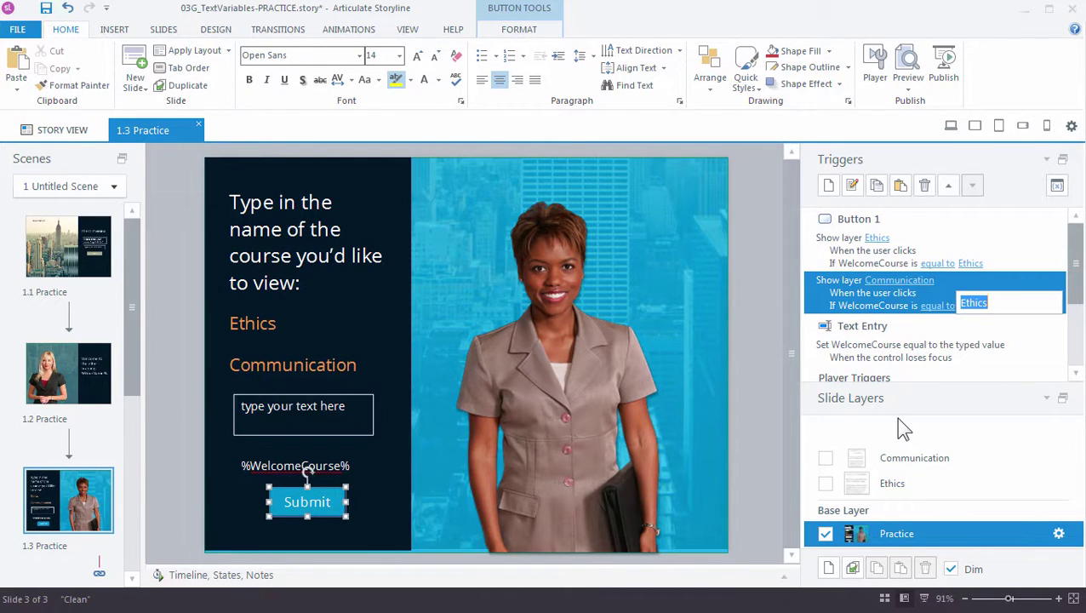
text(Communication)
key(Return)
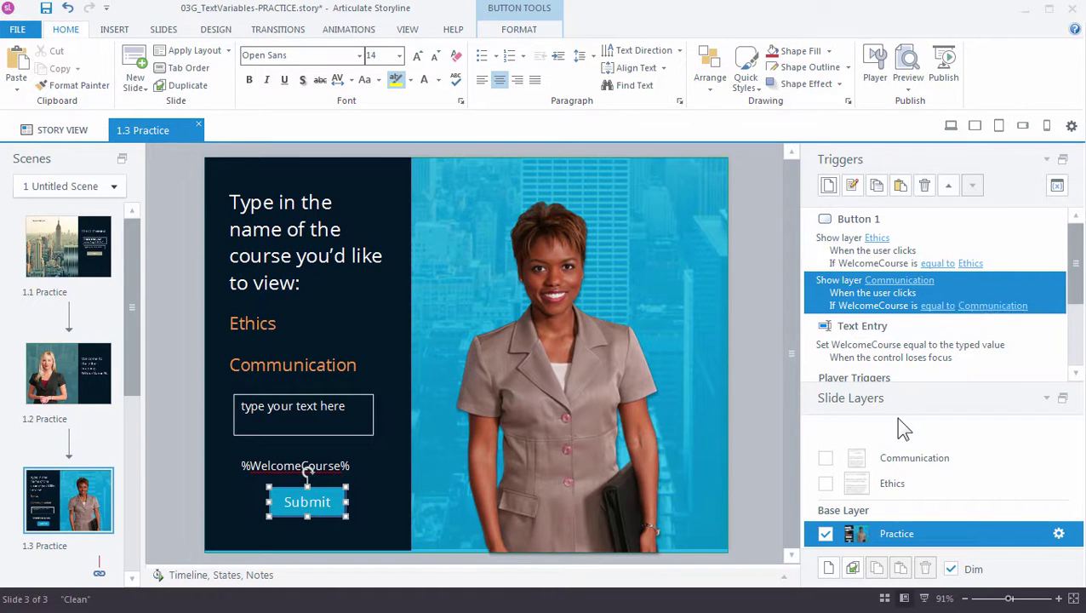
Step: Preview this slide again and submit Communication in the text entry field to test the second trigger
click(836, 255)
click(835, 285)
click(909, 91)
click(936, 106)
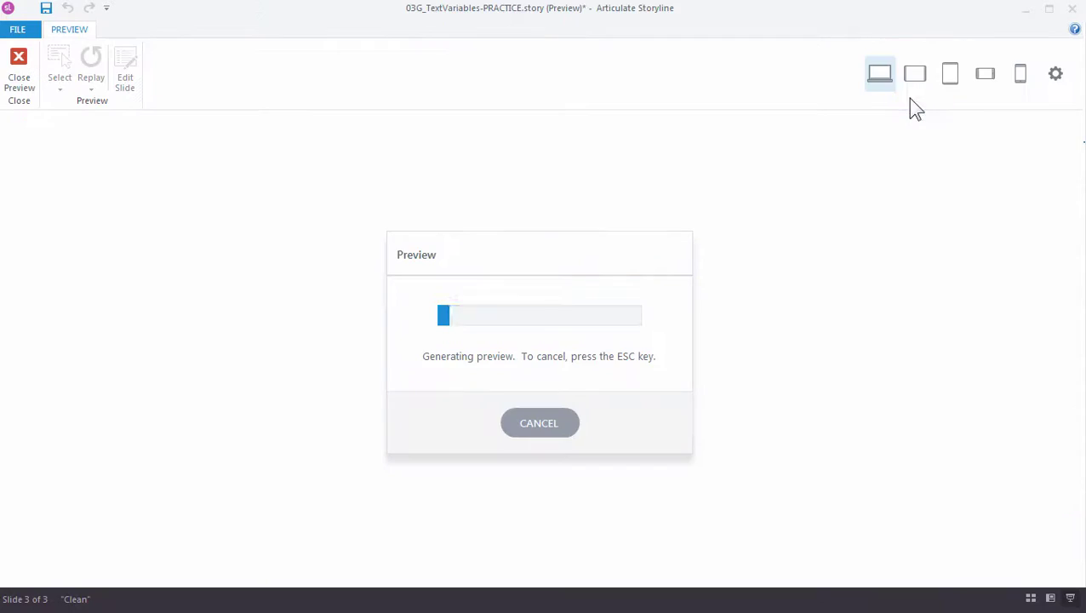
click(490, 403)
text(Communication)
click(506, 448)
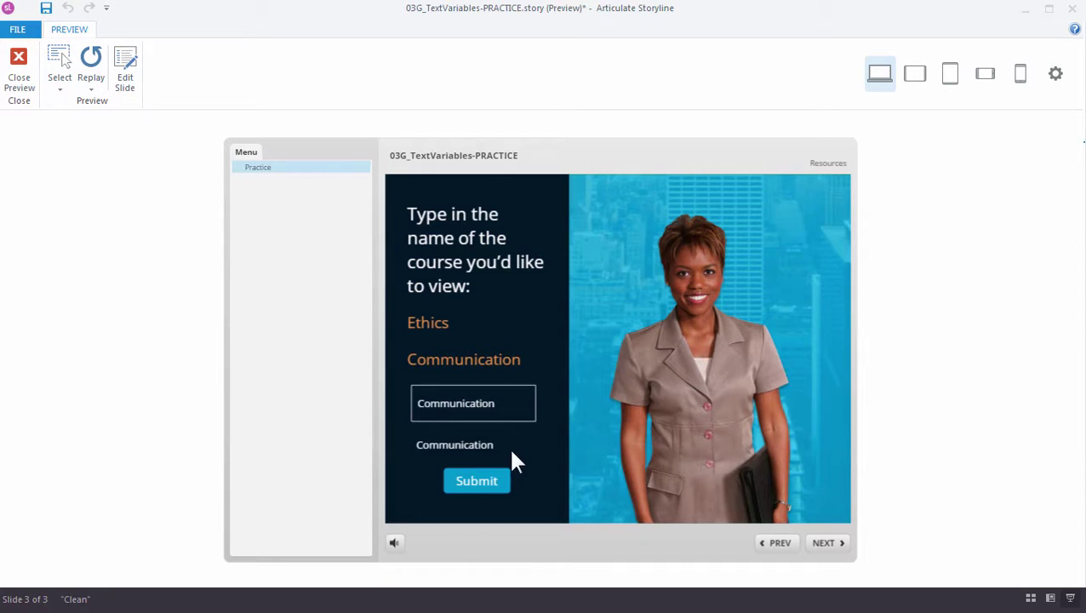
click(475, 483)
Step: Replace the text entry in the running preview with Ethics and submit it to test switching layers
double_click(414, 398)
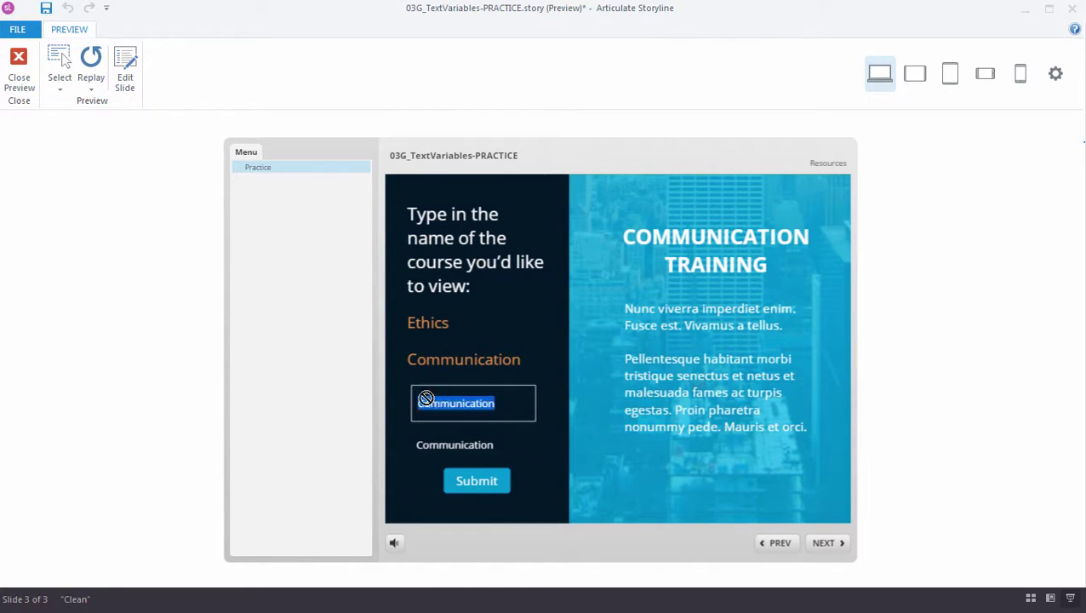
text(Ethics)
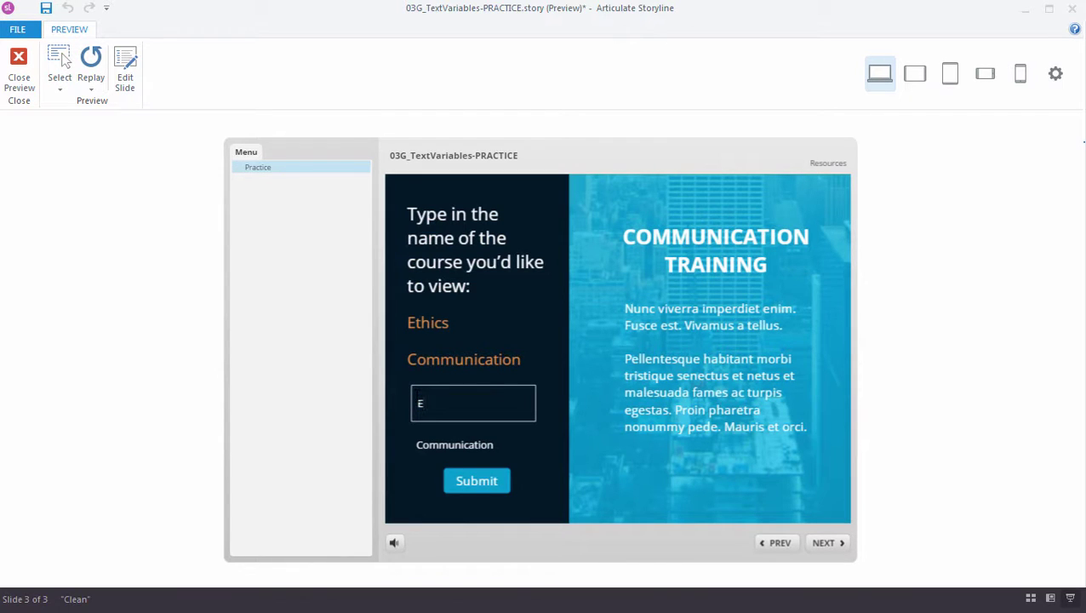
click(480, 481)
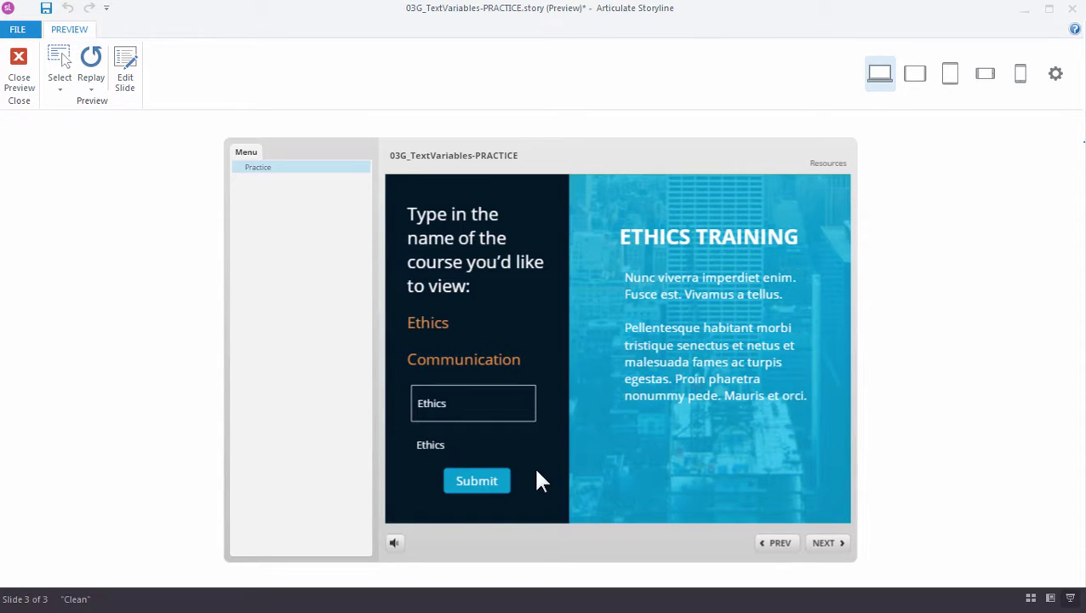